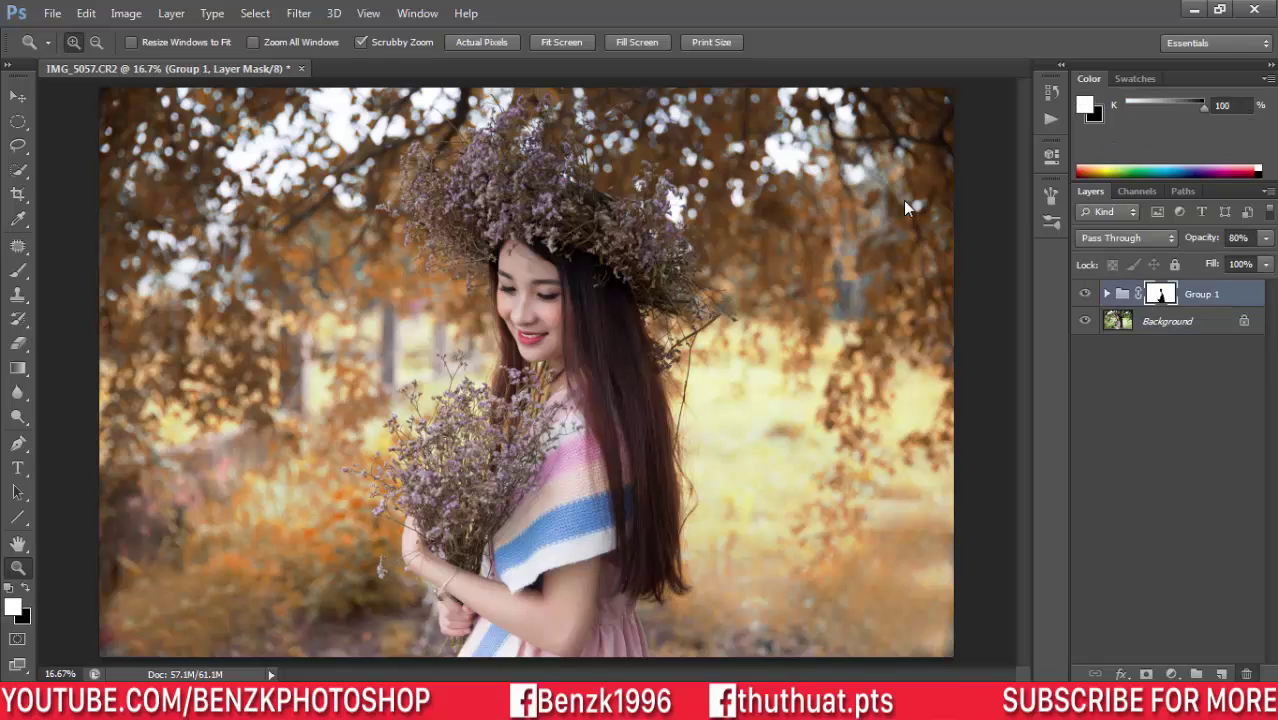
- Delete Group 1 with its contents and start recording a new action named 'mau la vang'
key("Delete")
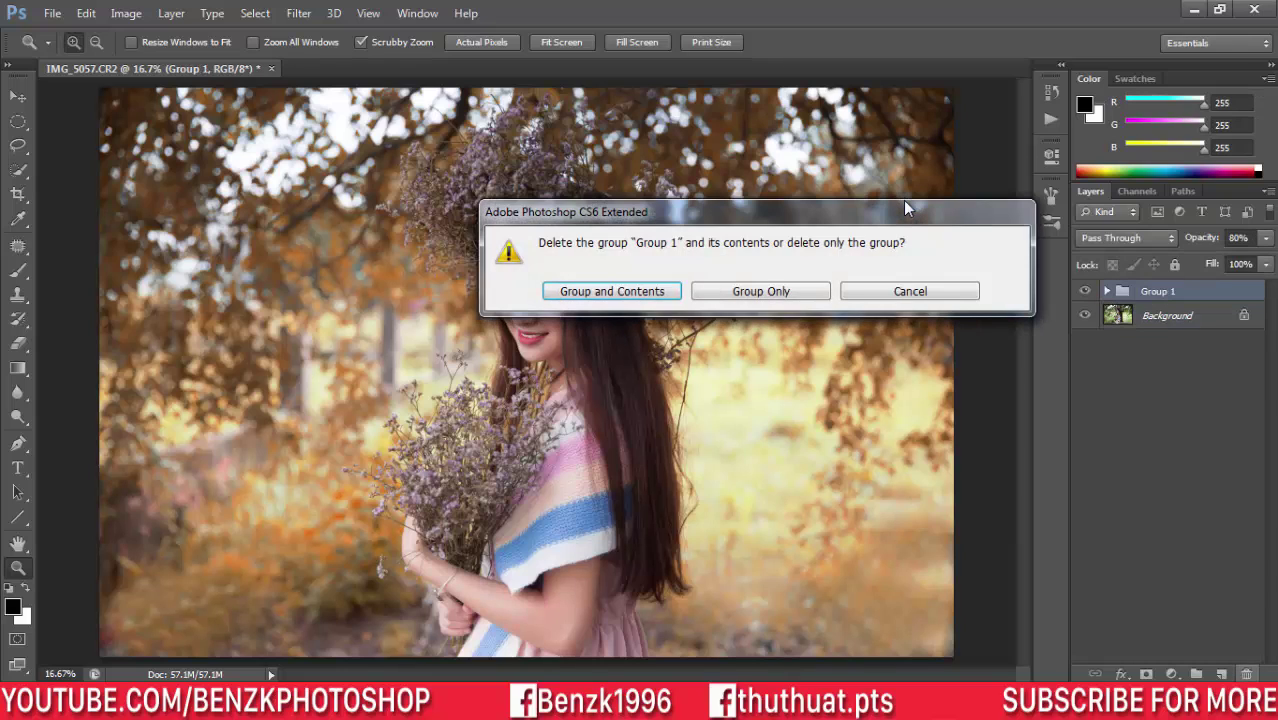
key("Return")
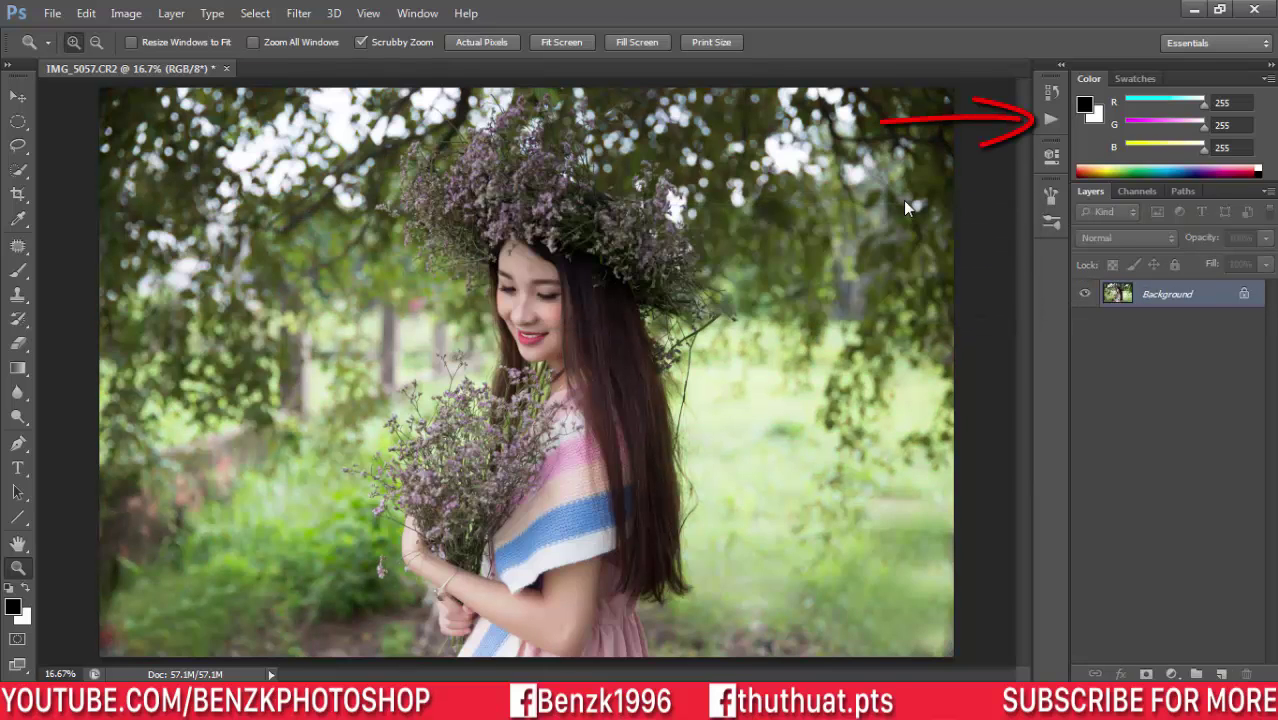
key("alt+F9")
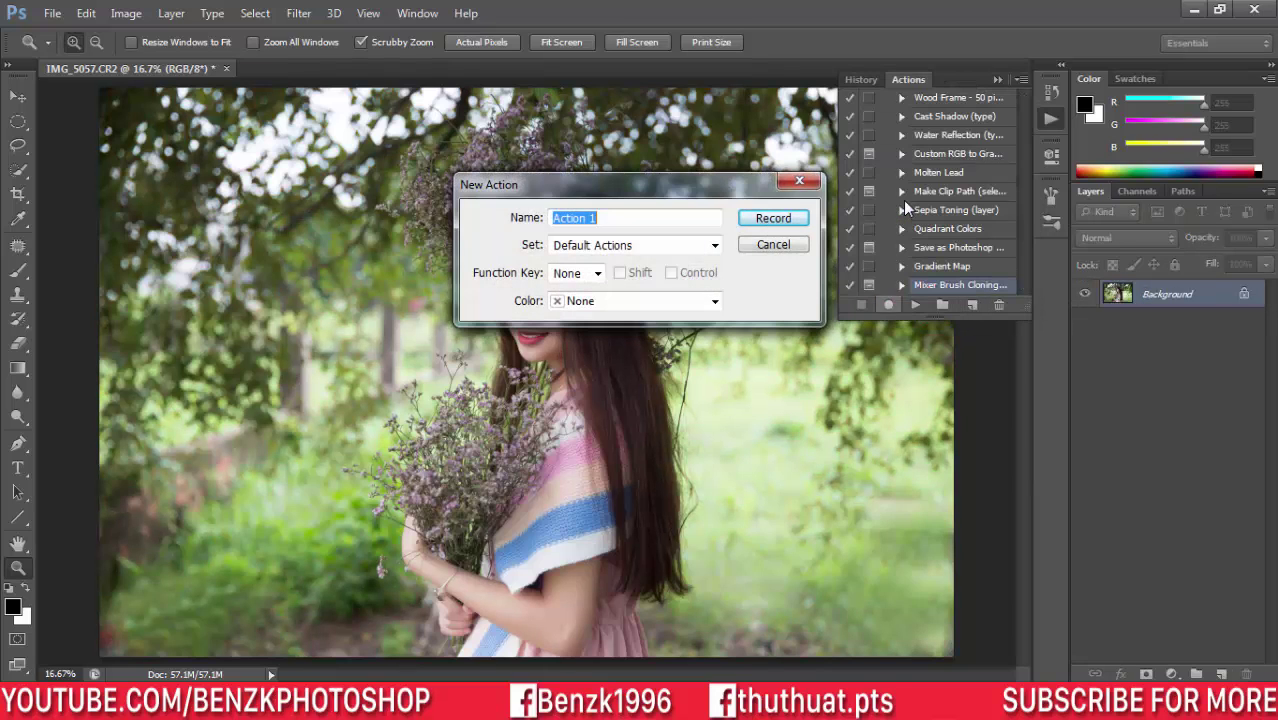
type("mau la")
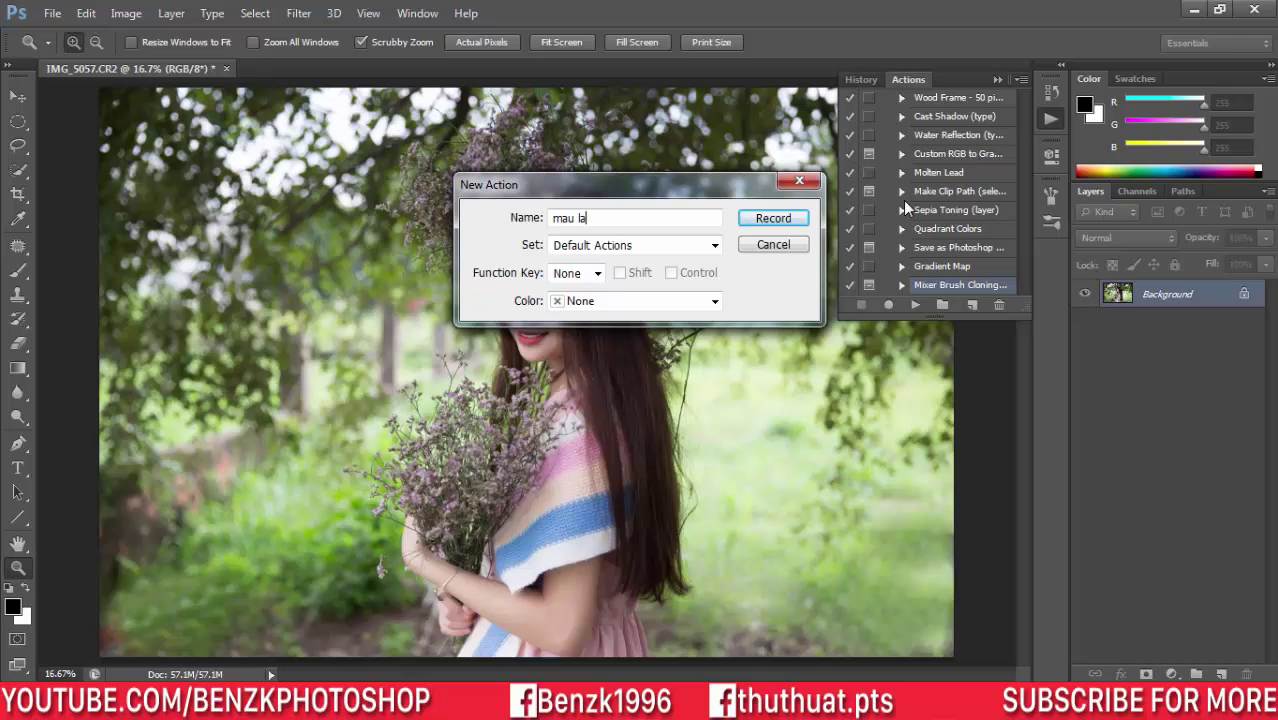
type(" vang")
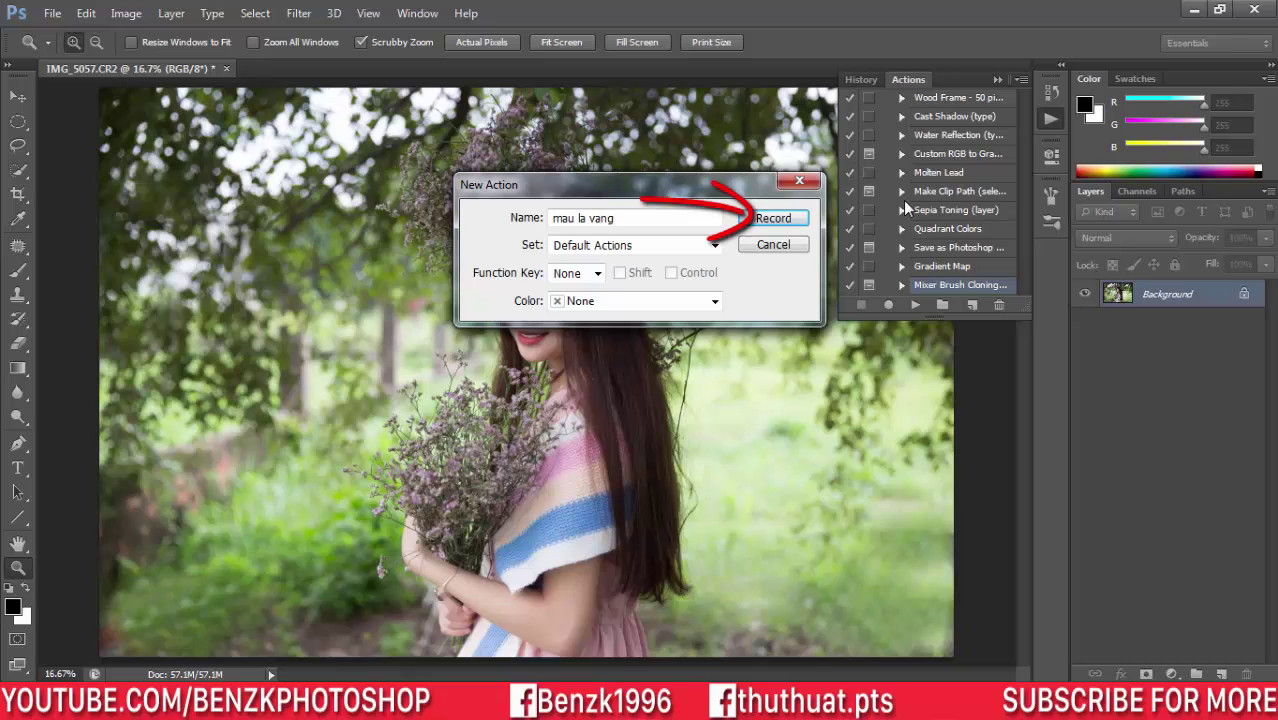
key("Return")
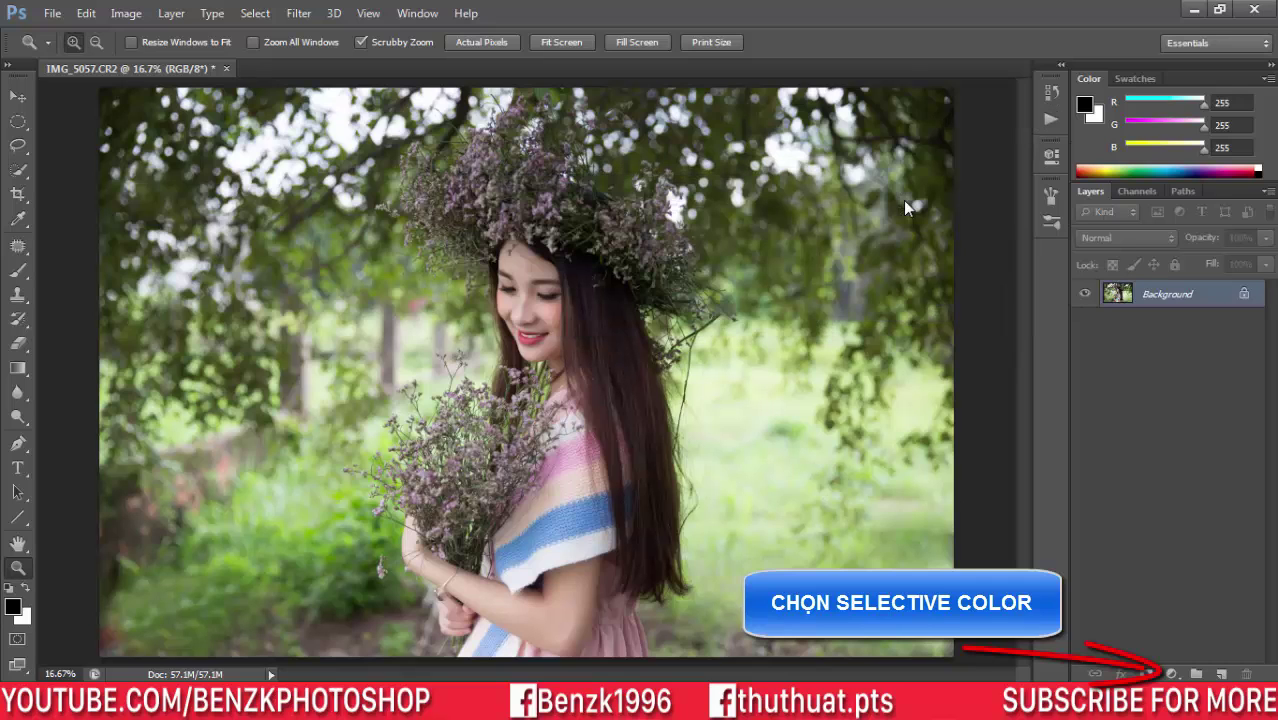
- Add a Selective Color adjustment layer, keeping Yellows as the colour range
left_click(1172, 673)
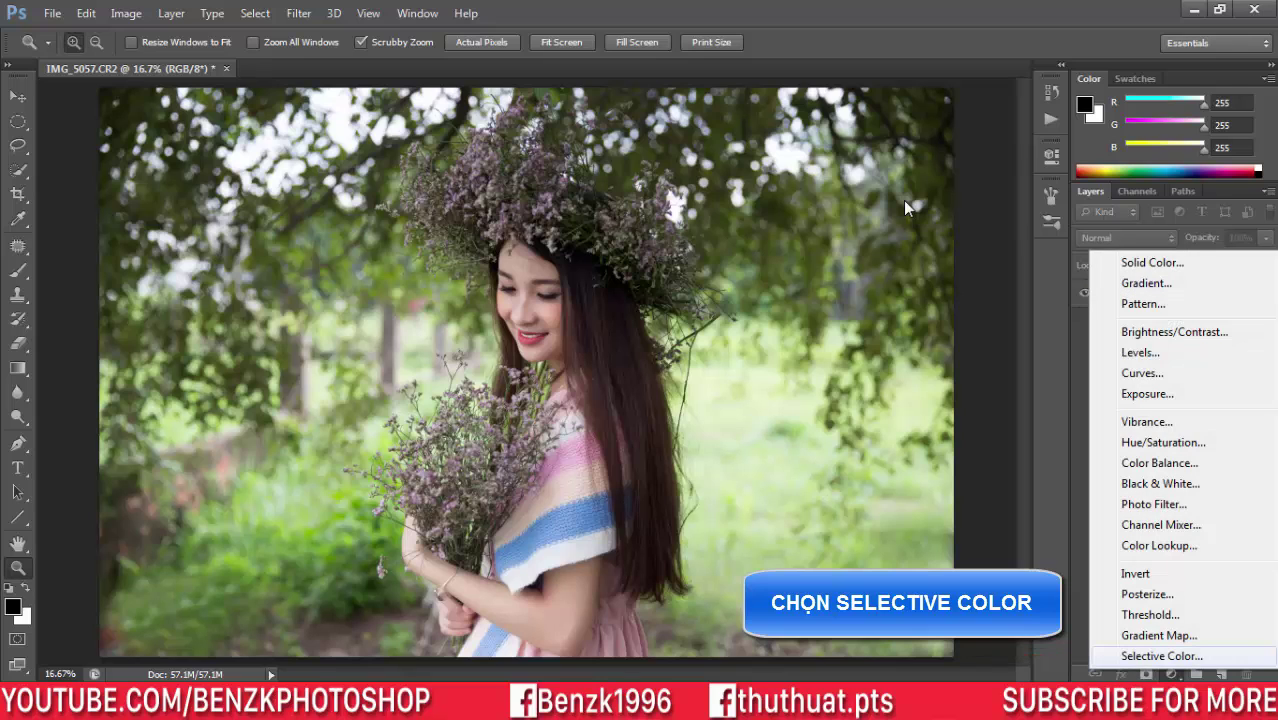
left_click(1161, 656)
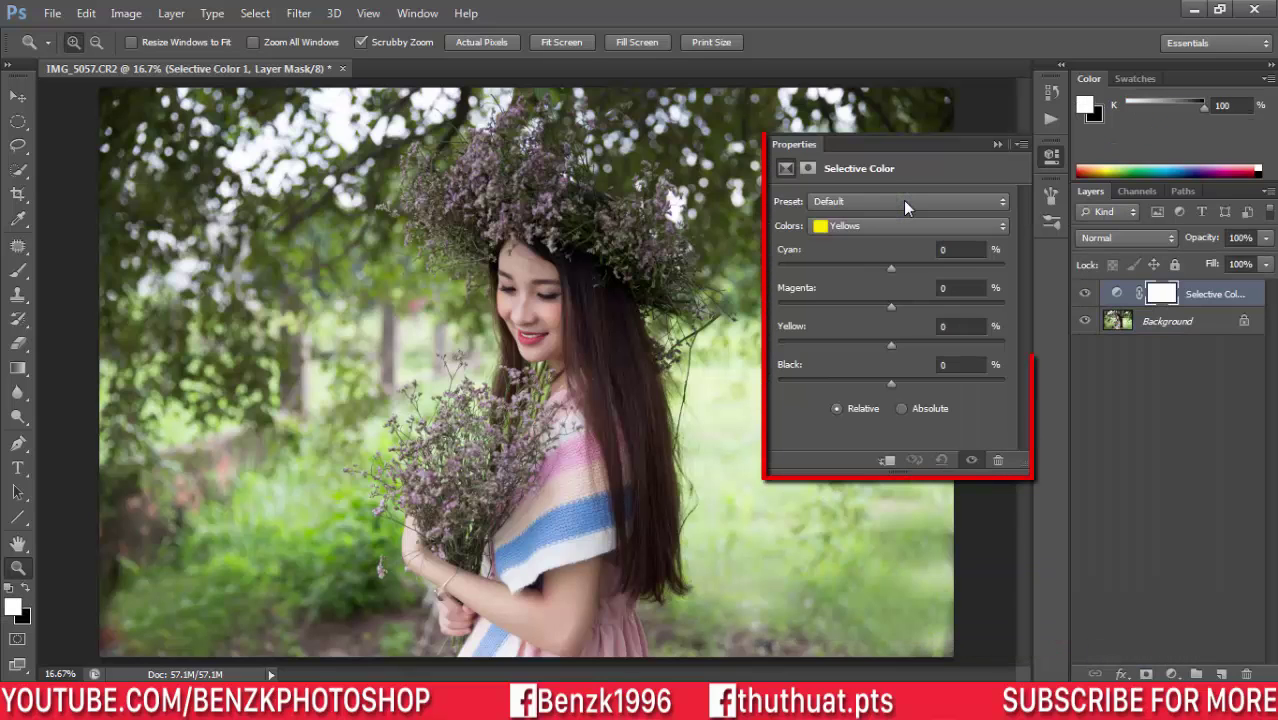
left_click(905, 225)
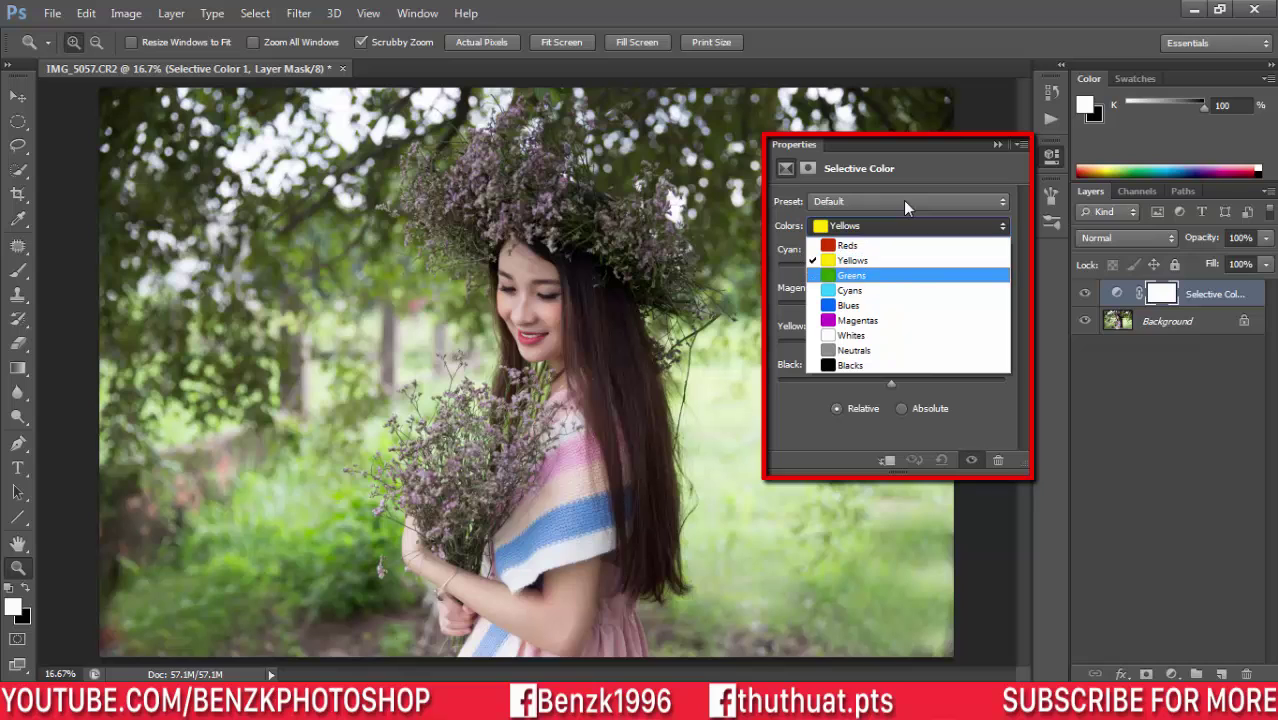
key("Escape")
- Set the Yellows to Cyan -100, Magenta +100, Yellow +100 and Black 70
type("-100")
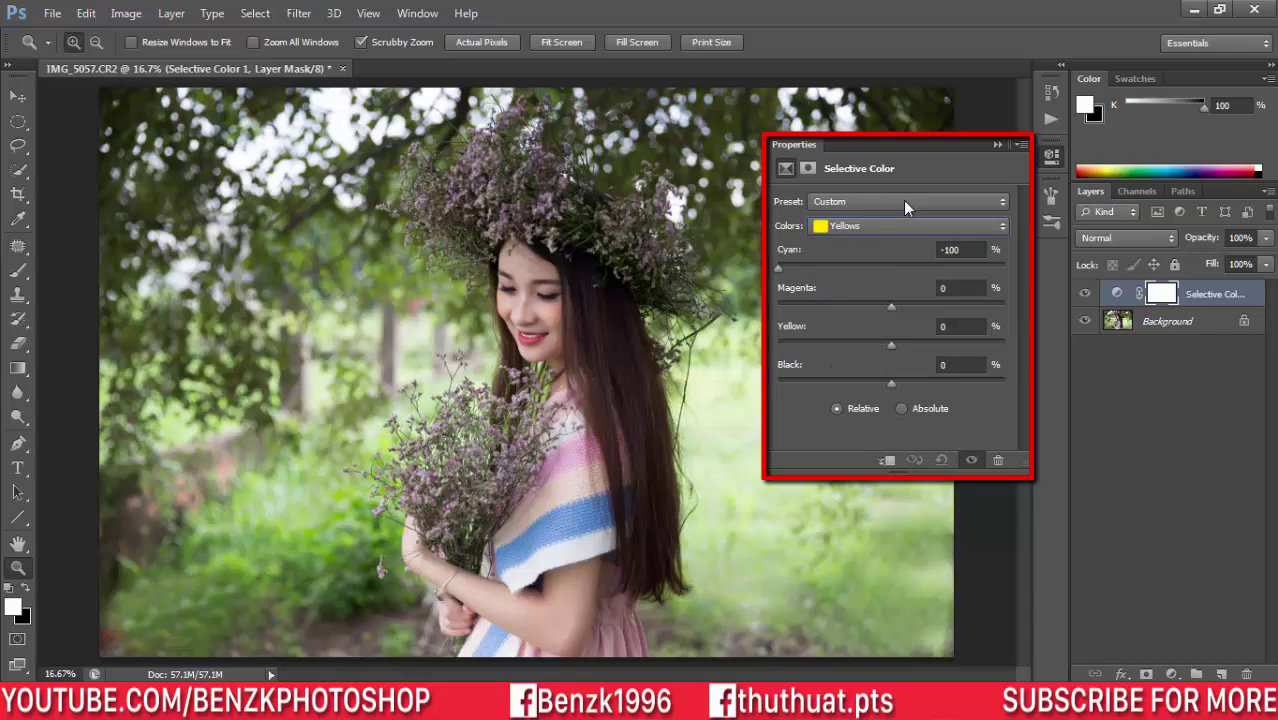
key("Tab")
type("100")
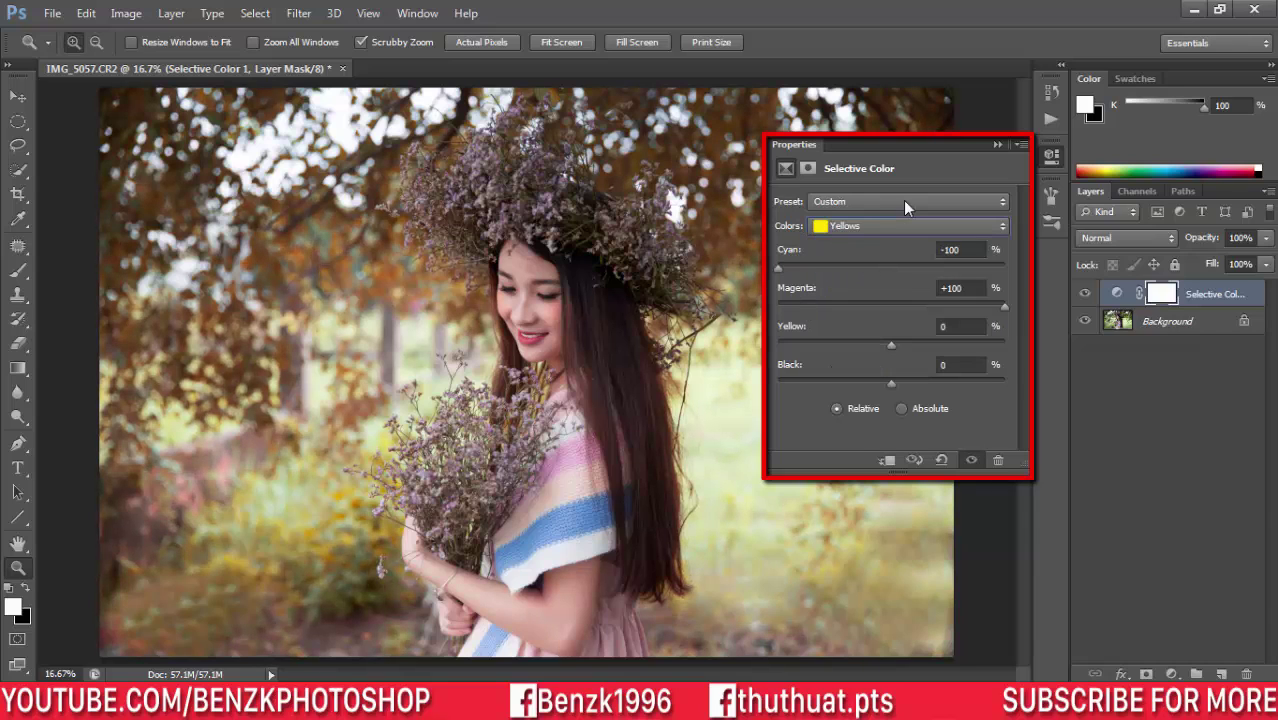
key("Tab")
type("100")
key("shift+Up")
key("shift+Up")
key("shift+Up")
key("shift+Up")
key("shift+Up")
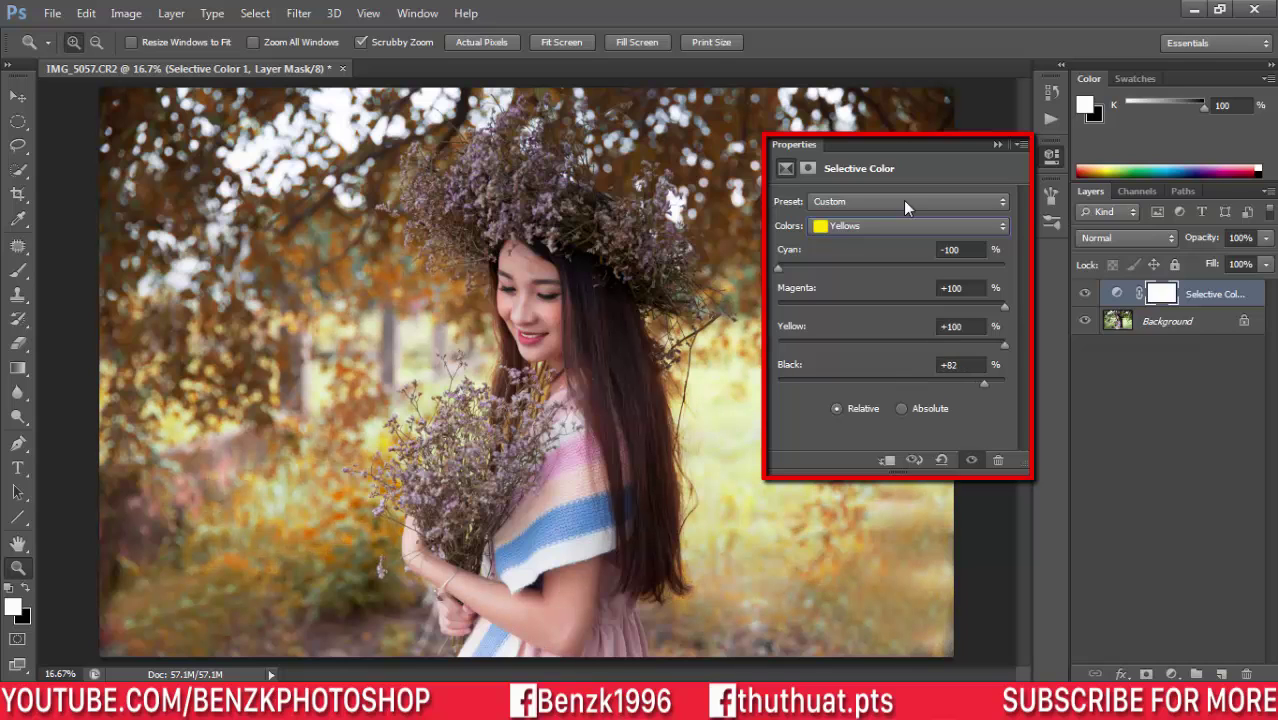
key("shift+Up")
key("shift+Up")
key("shift+Up")
key("shift+Up")
key("Up")
key("Up")
key("Up")
key("shift+Down")
key("shift+Down")
key("shift+Down")
key("shift+Down")
key("Up")
key("Up")
key("Up")
key("Up")
key("Up")
key("Up")
key("Up")
key("Up")
key("Up")
key("Up")
key("Up")
key("Up")
key("Up")
type("70")
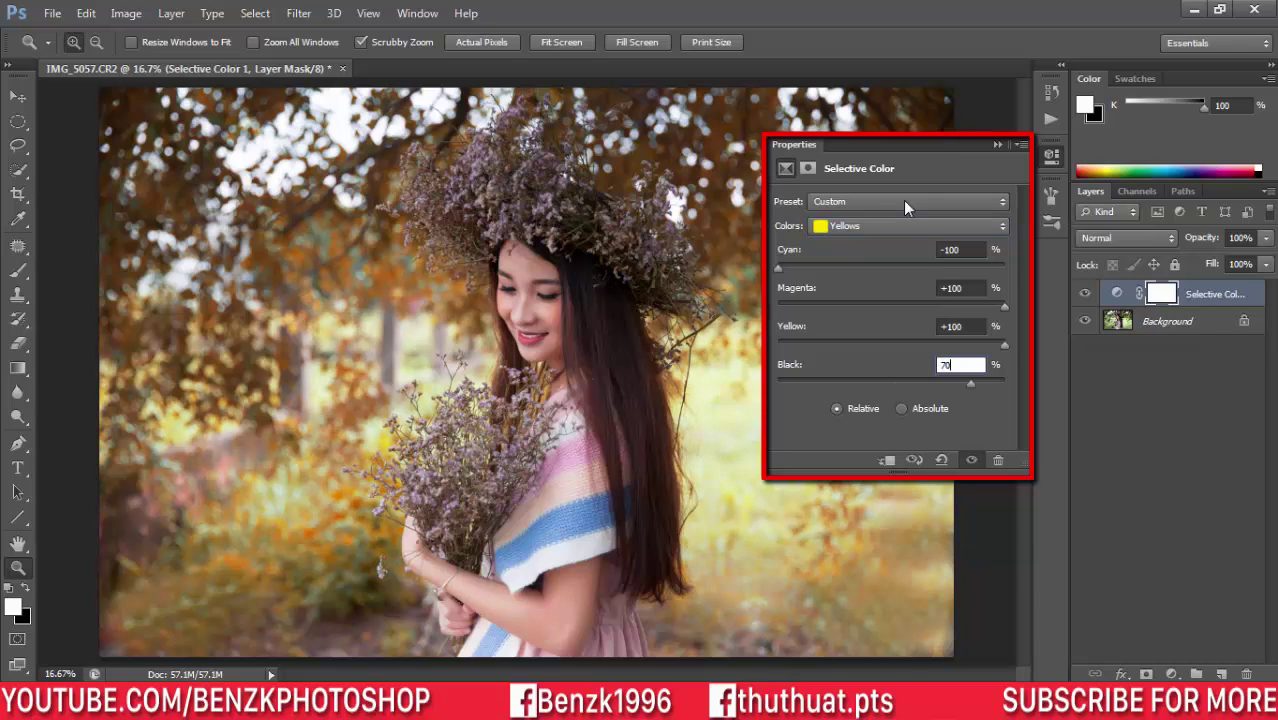
key("alt+Down")
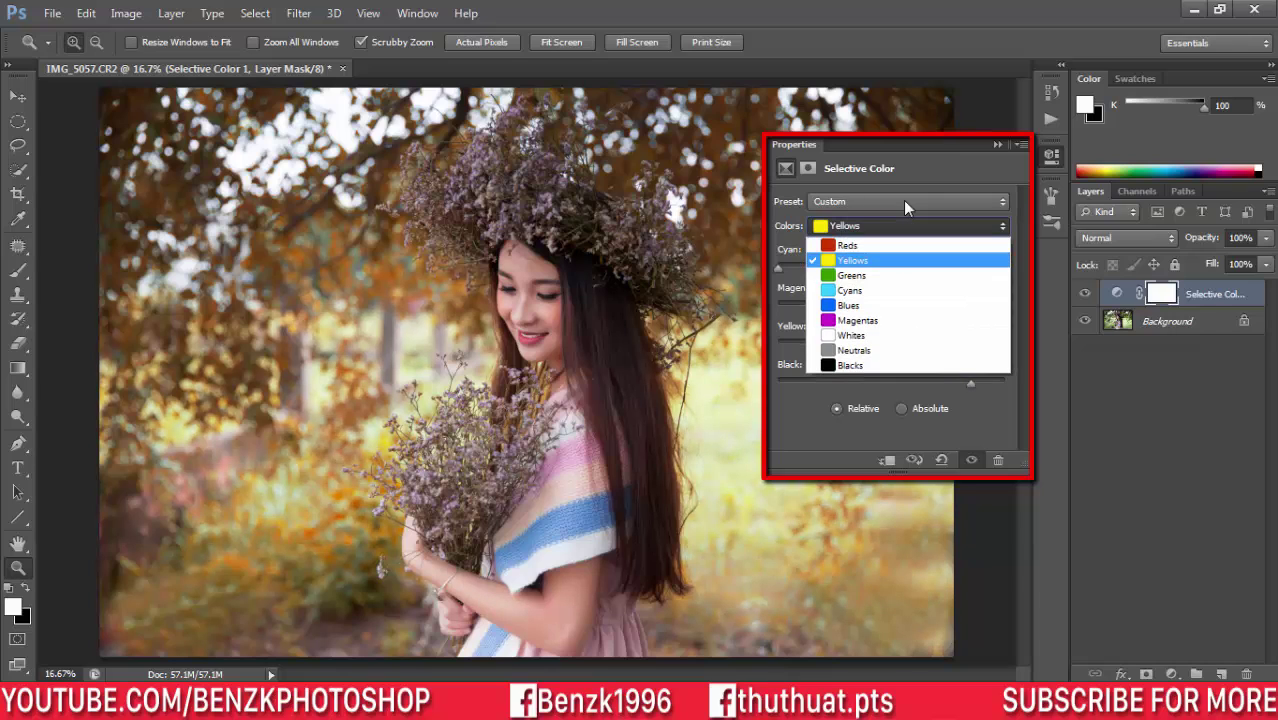
- Set the Greens to Cyan -100, Magenta +100, Yellow +100, Black +97, and compare before/after
key("Down")
key("Return")
key("alt+Down")
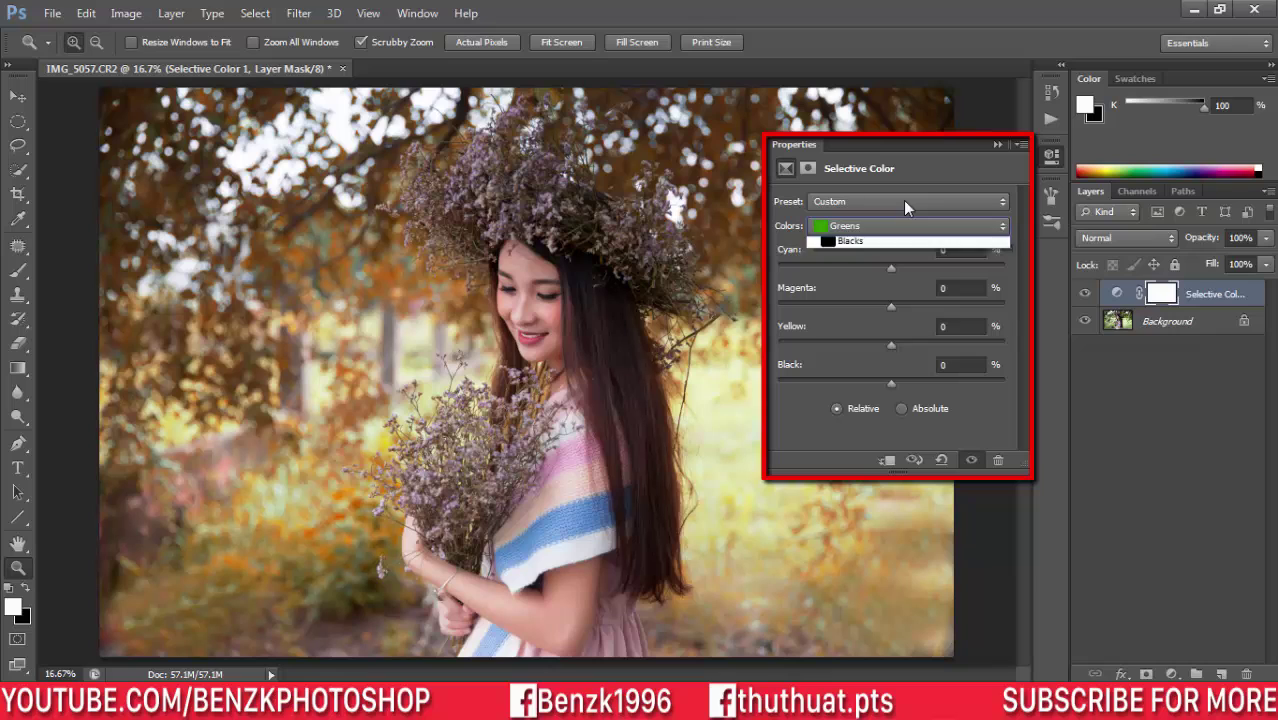
key("Return")
key("Tab")
type("-100")
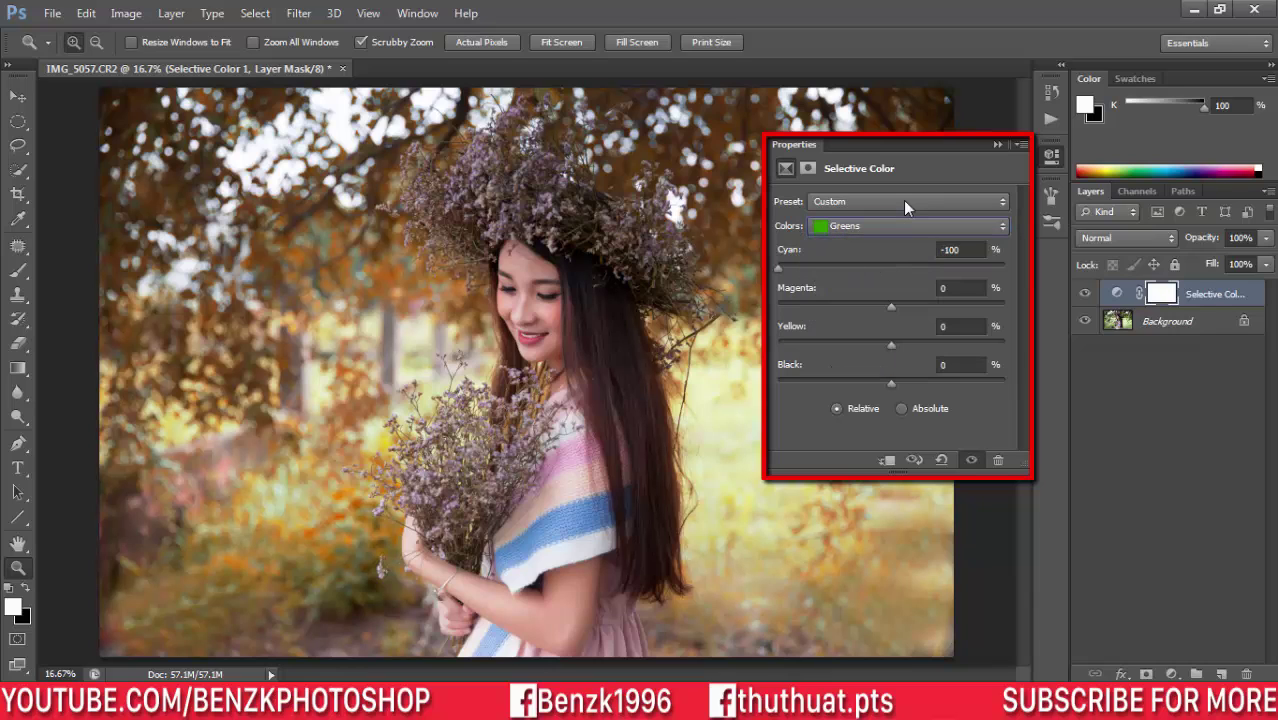
key("Tab")
type("+100")
key("Tab")
type("+100")
key("Tab")
type("+97")
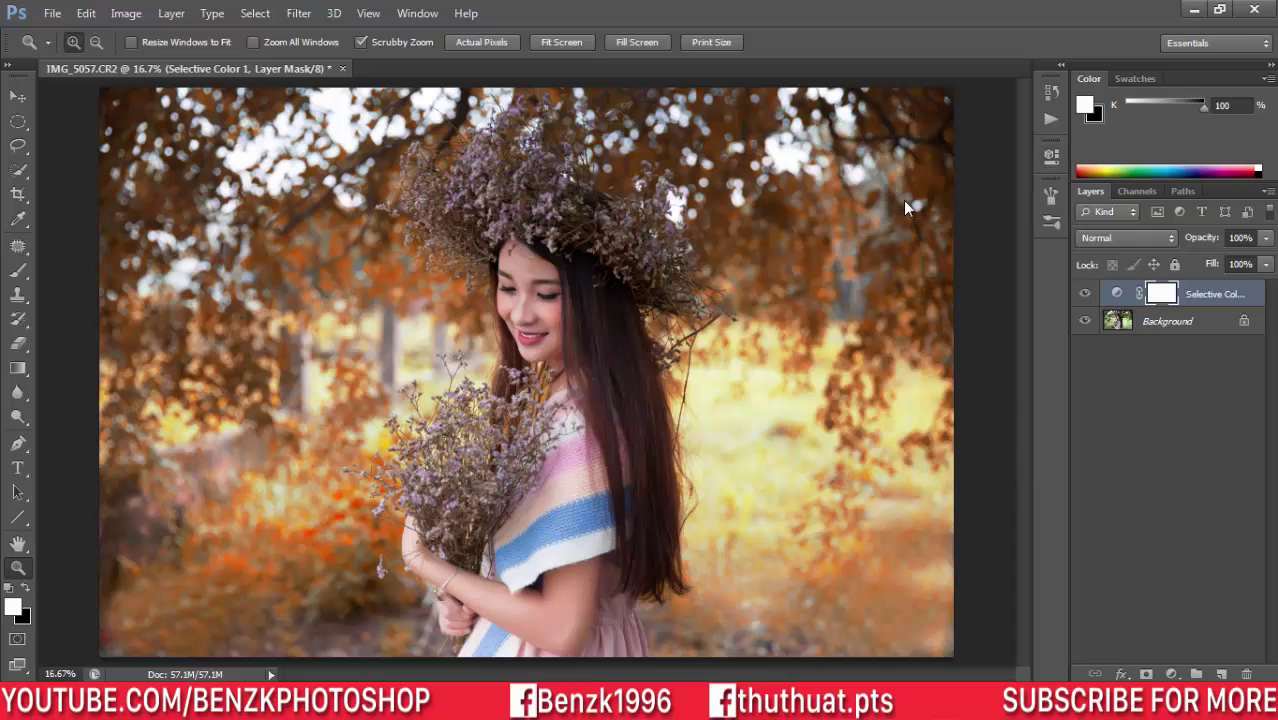
key("ctrl+comma")
key("ctrl+comma")
- Add a second Selective Color adjustment layer with Yellows as the colour range
key("d")
key("ctrl+shift+alt+n")
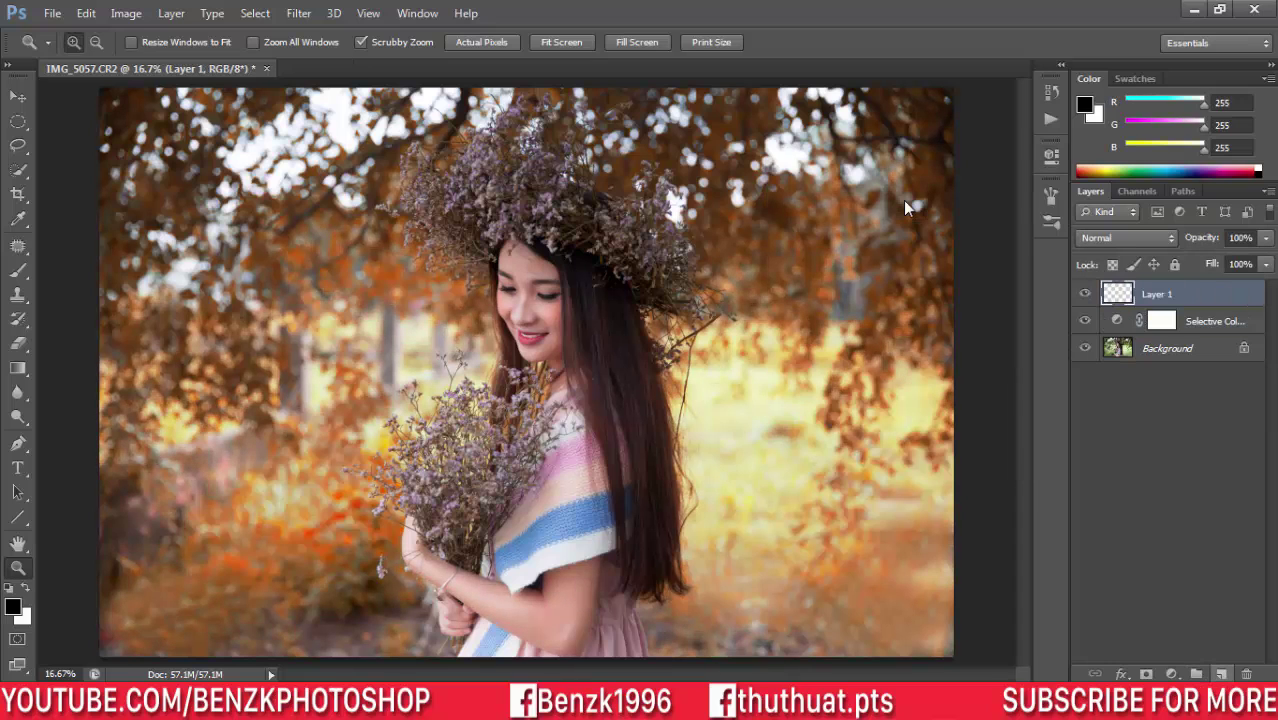
key("ctrl+z")
left_click(1171, 674)
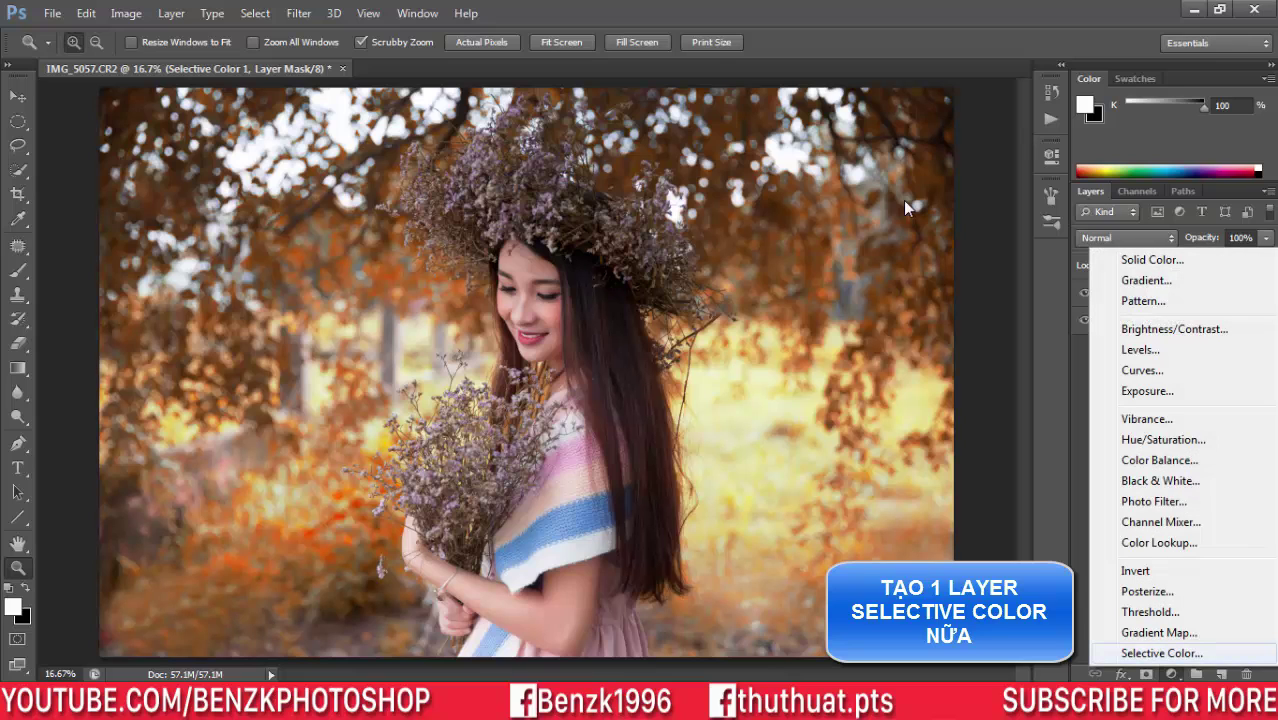
key("Return")
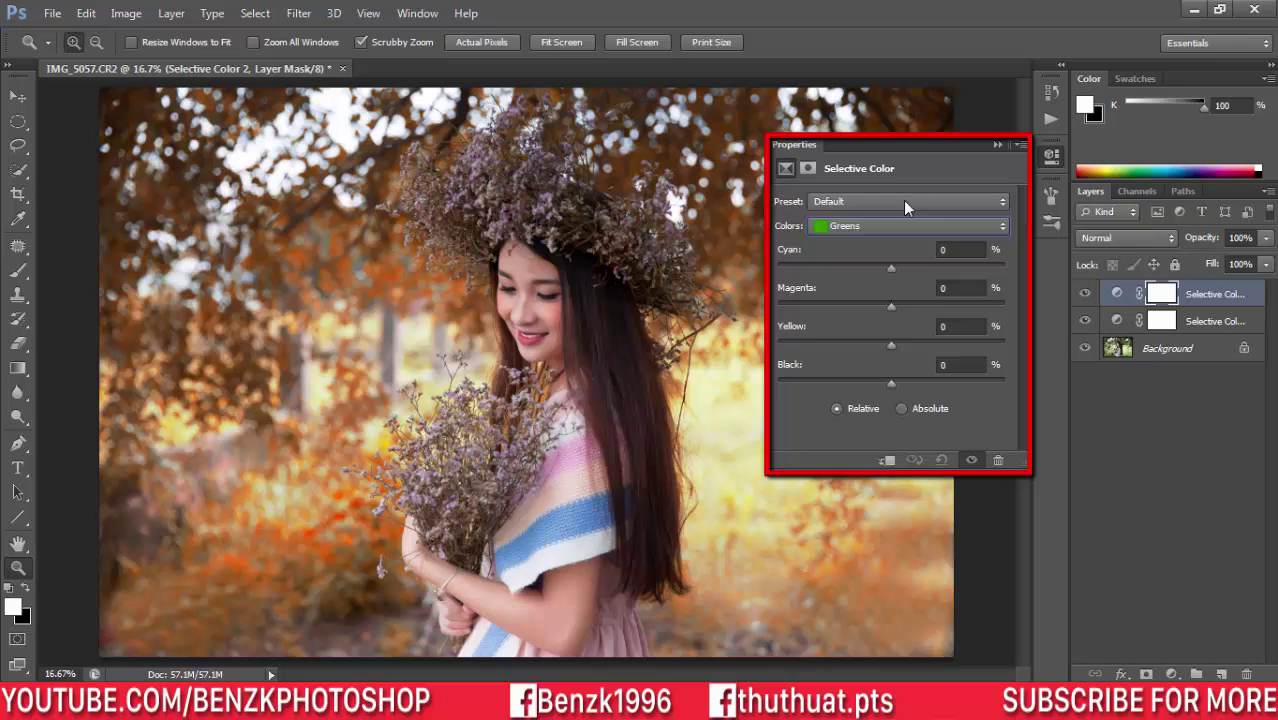
key("Up")
key("Return")
- Set the Yellows to Cyan +30, Magenta +10, Yellow +5 and Black -50
key("shift+Down")
key("shift+Down")
key("Down")
key("Down")
key("Down")
key("Down")
key("Down")
key("Down")
key("Down")
type("3")
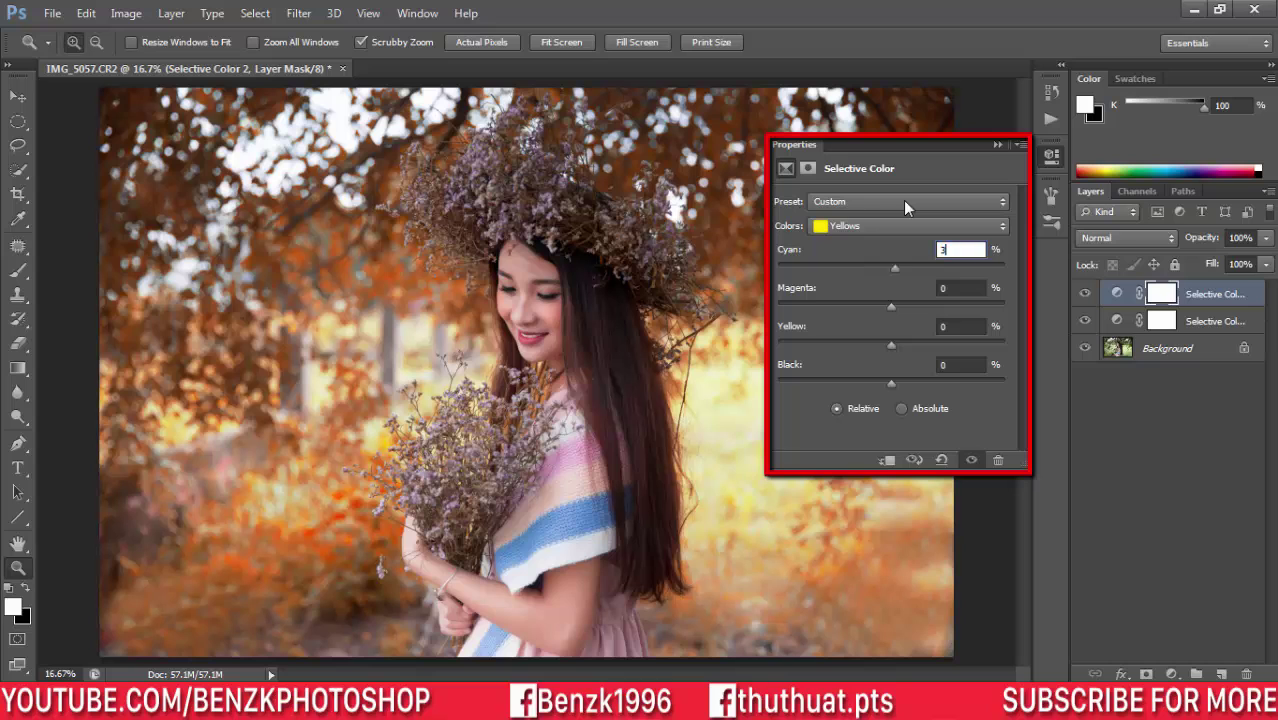
type("0")
key("Tab")
type("15")
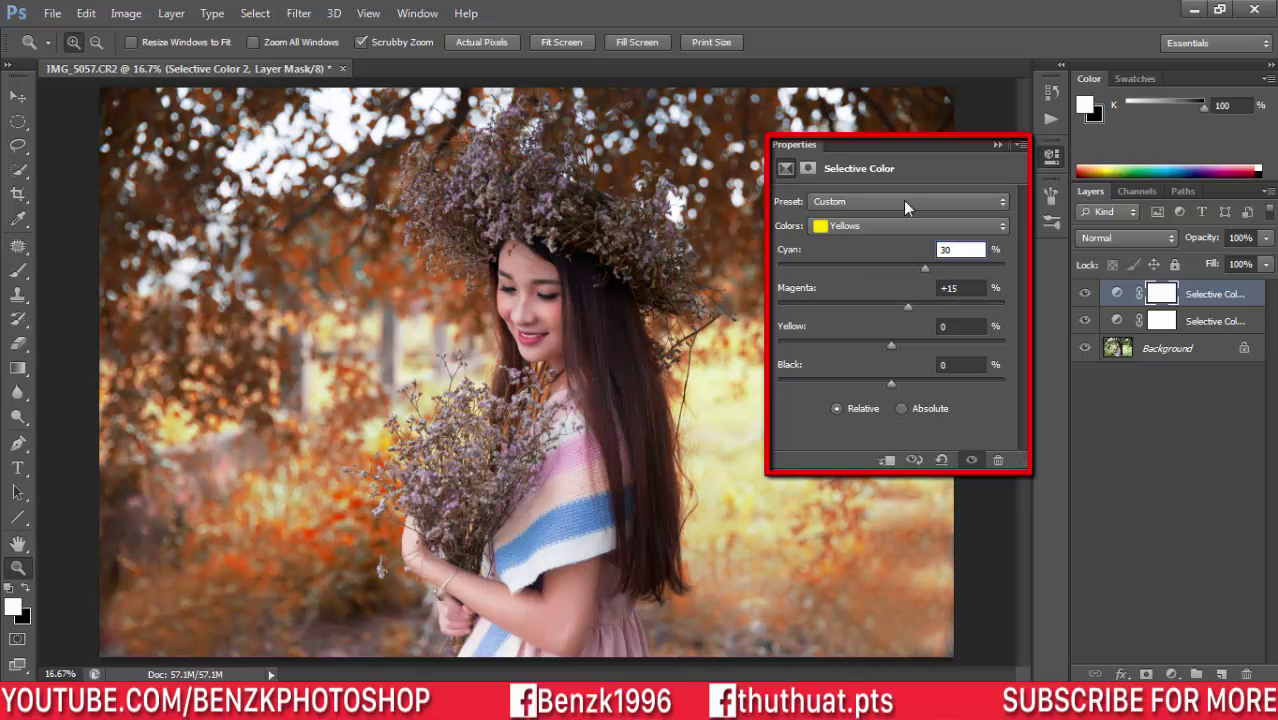
key("Down")
key("Down")
key("Down")
key("Up")
type("15")
key("Down")
key("Down")
key("Down")
key("Down")
key("Down")
key("Down")
key("Down")
key("Down")
key("Down")
key("Down")
key("Down")
key("Down")
key("Up")
key("Up")
key("Up")
key("Up")
key("Up")
key("Up")
key("Up")
key("Up")
key("Up")
key("Down")
key("Down")
key("Down")
left_click_drag(891, 383, 834, 383)
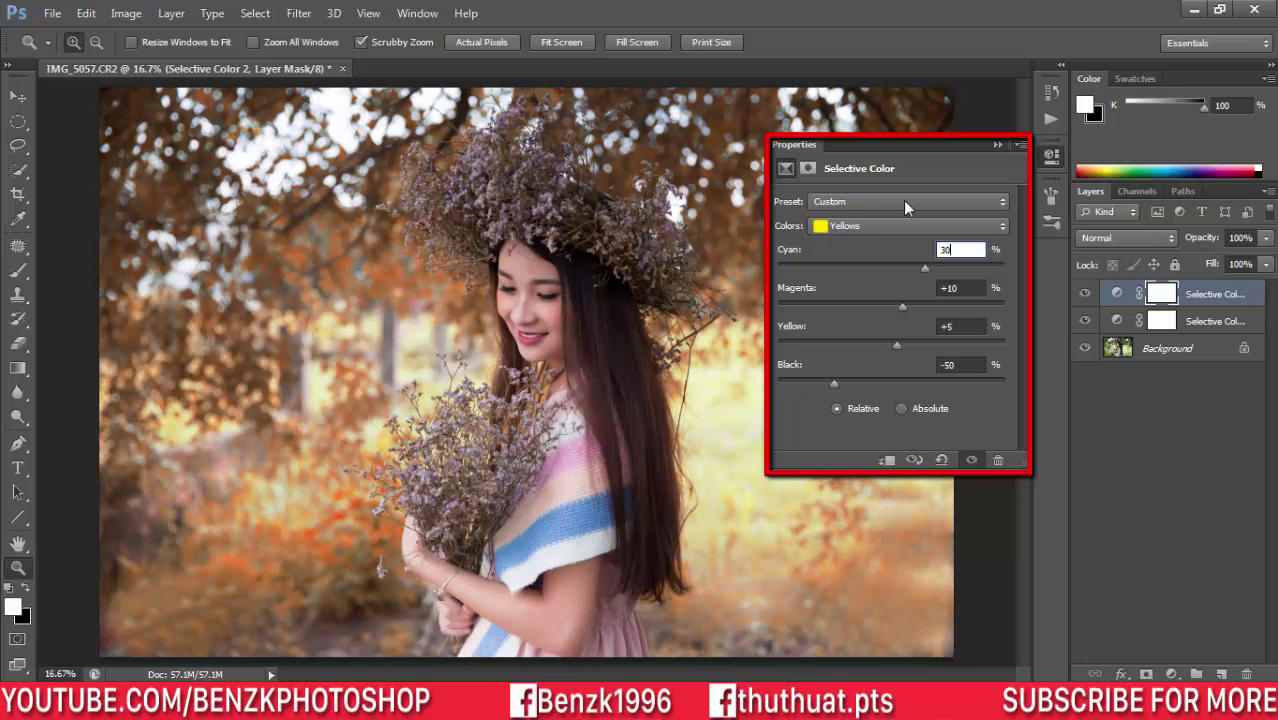
- Switch the colour range to Greens and roughly drag the Cyan and Magenta sliders
left_click(905, 225)
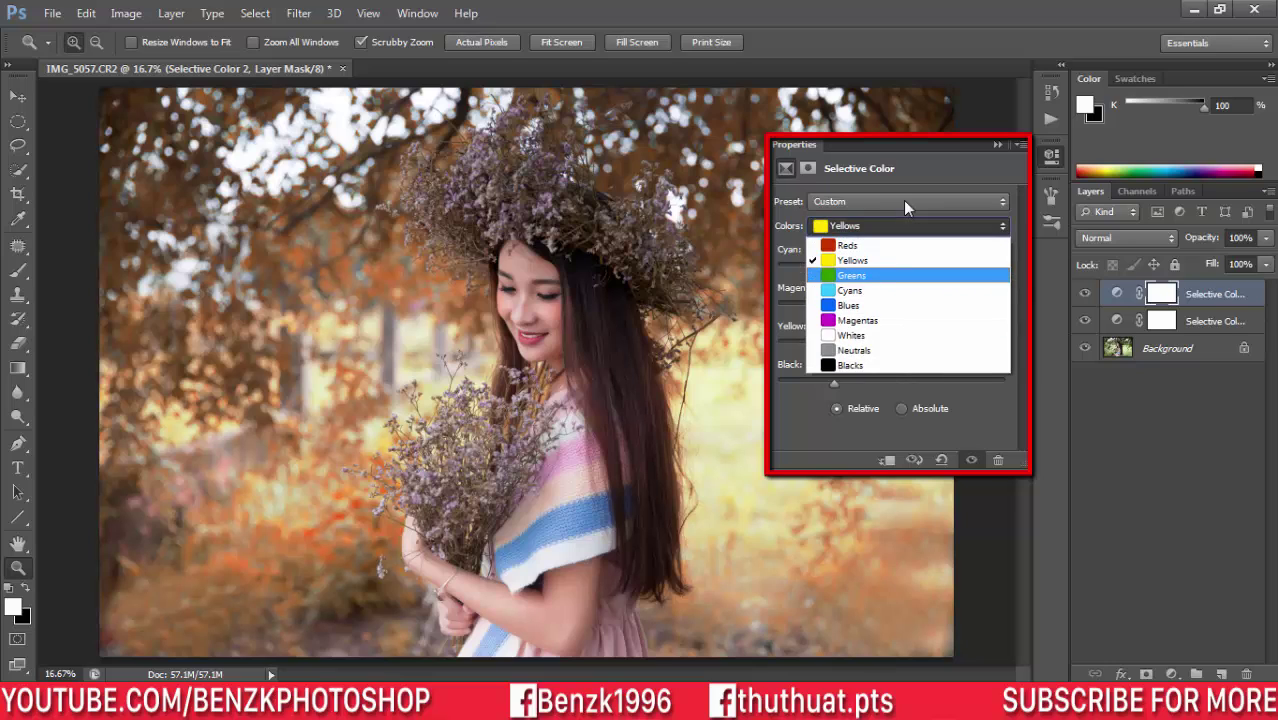
left_click(851, 275)
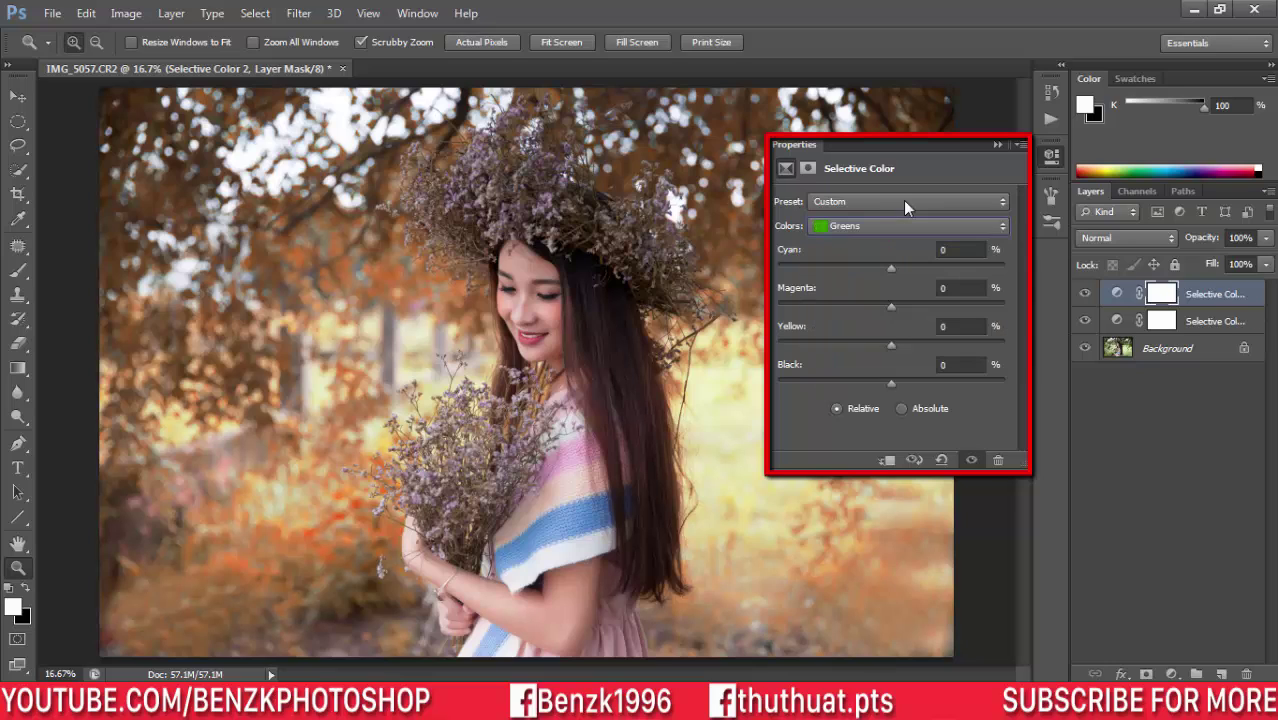
mouse_move(891, 268)
left_mouse_down()
mouse_move(783, 268)
mouse_move(978, 268)
mouse_move(777, 268)
mouse_move(945, 268)
mouse_move(866, 268)
mouse_move(895, 306)
mouse_move(960, 306)
mouse_move(877, 306)
mouse_move(911, 306)
mouse_move(940, 345)
mouse_move(910, 345)
mouse_move(950, 383)
mouse_move(830, 383)
mouse_move(934, 383)
mouse_move(871, 383)
mouse_move(925, 383)
mouse_move(912, 383)
left_mouse_up()
mouse_move(911, 306)
left_mouse_down()
mouse_move(900, 306)
mouse_move(912, 306)
left_mouse_up()
mouse_move(866, 268)
left_mouse_down()
mouse_move(852, 268)
mouse_move(872, 268)
left_mouse_up()
- Set the Greens to Cyan 10, Magenta 20, Yellow 20, Black +100, then collapse Properties
left_click(960, 249)
type("10")
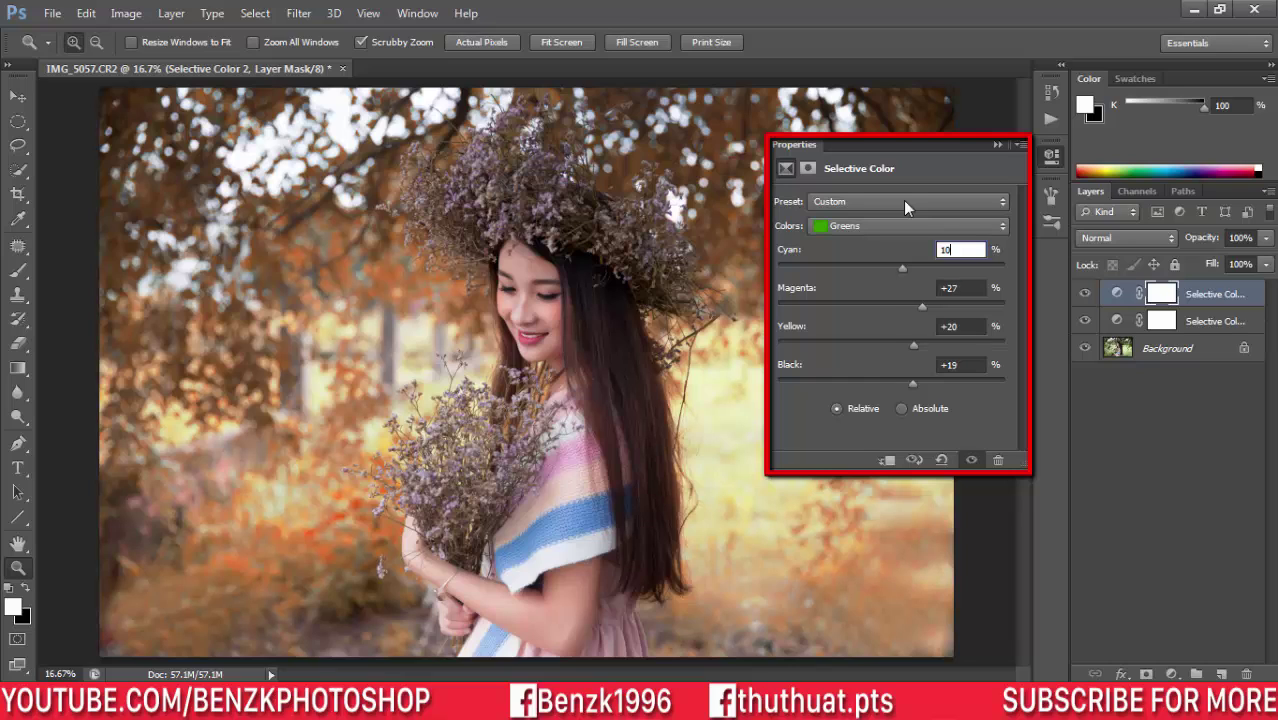
key("Tab")
type("20")
key("Tab")
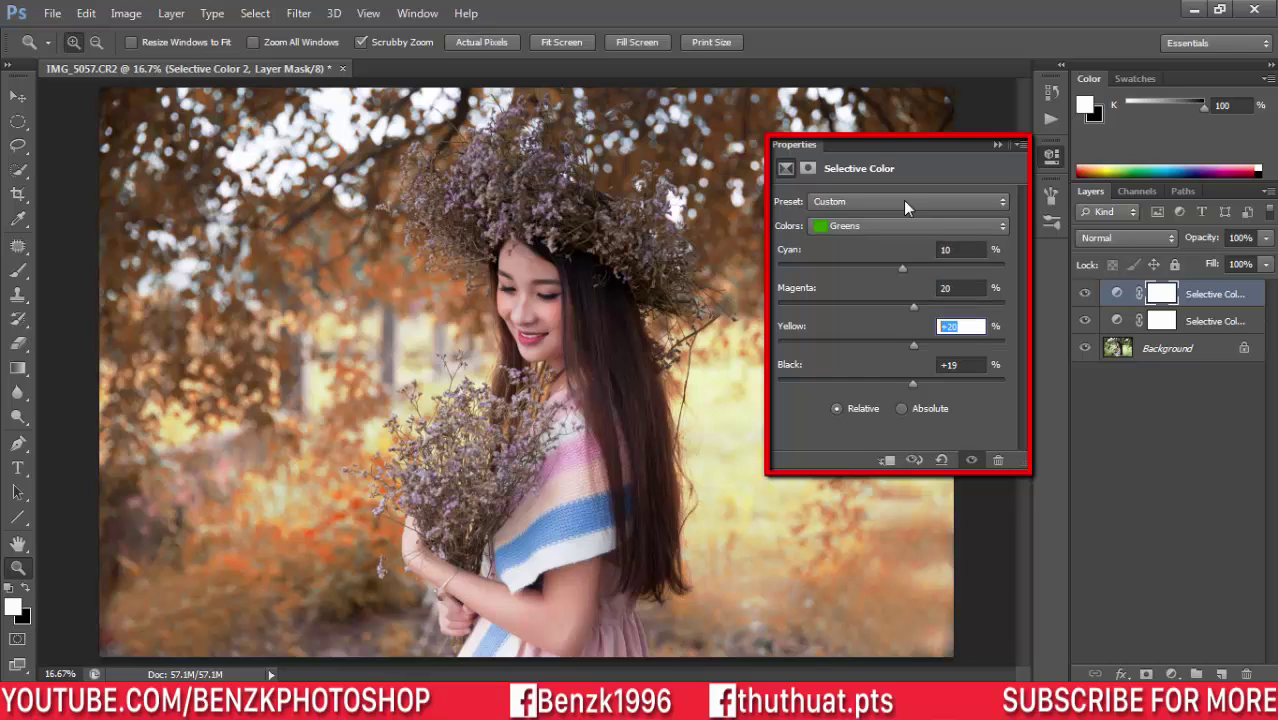
type("20")
left_click_drag(912, 383, 995, 383)
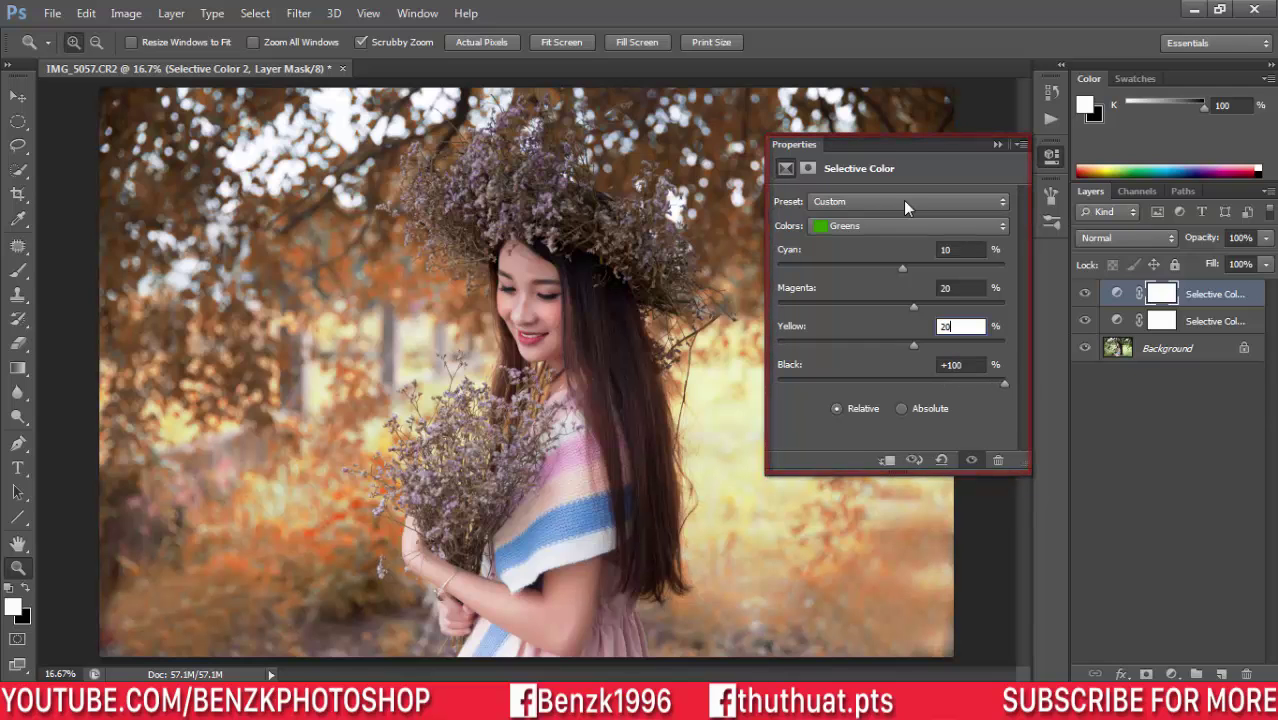
left_click(997, 144)
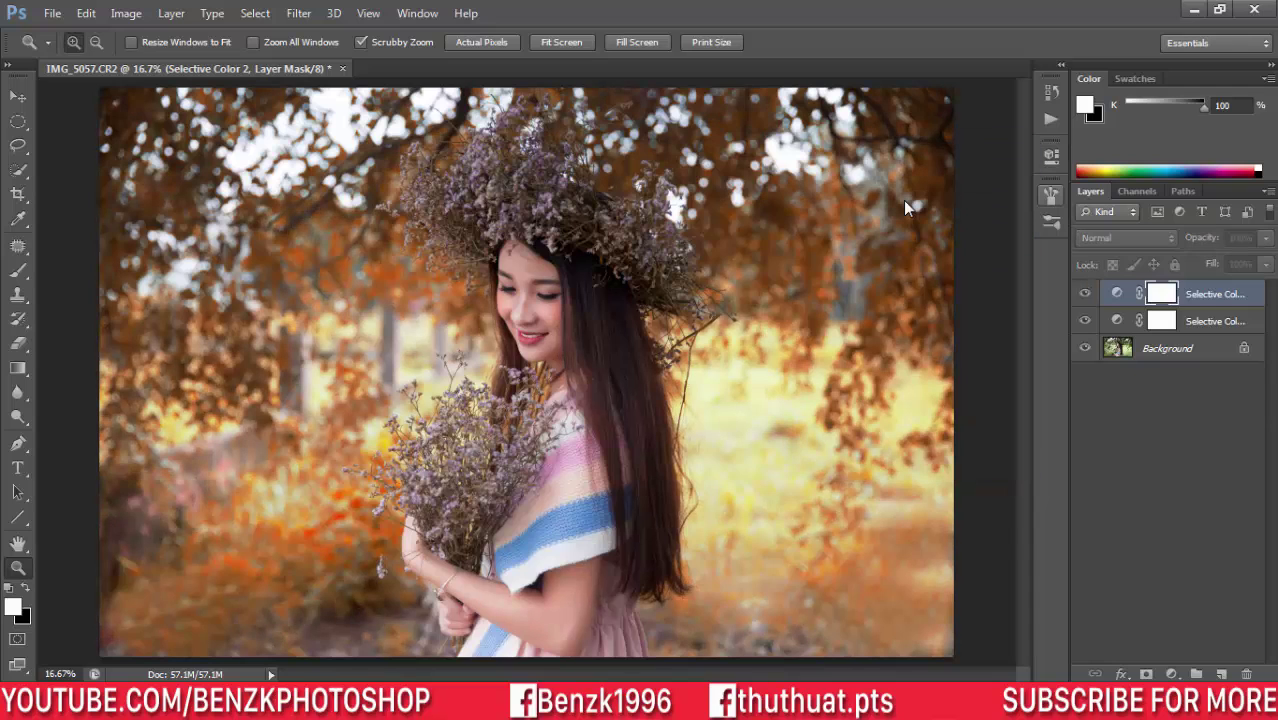
key("ctrl+alt+a")
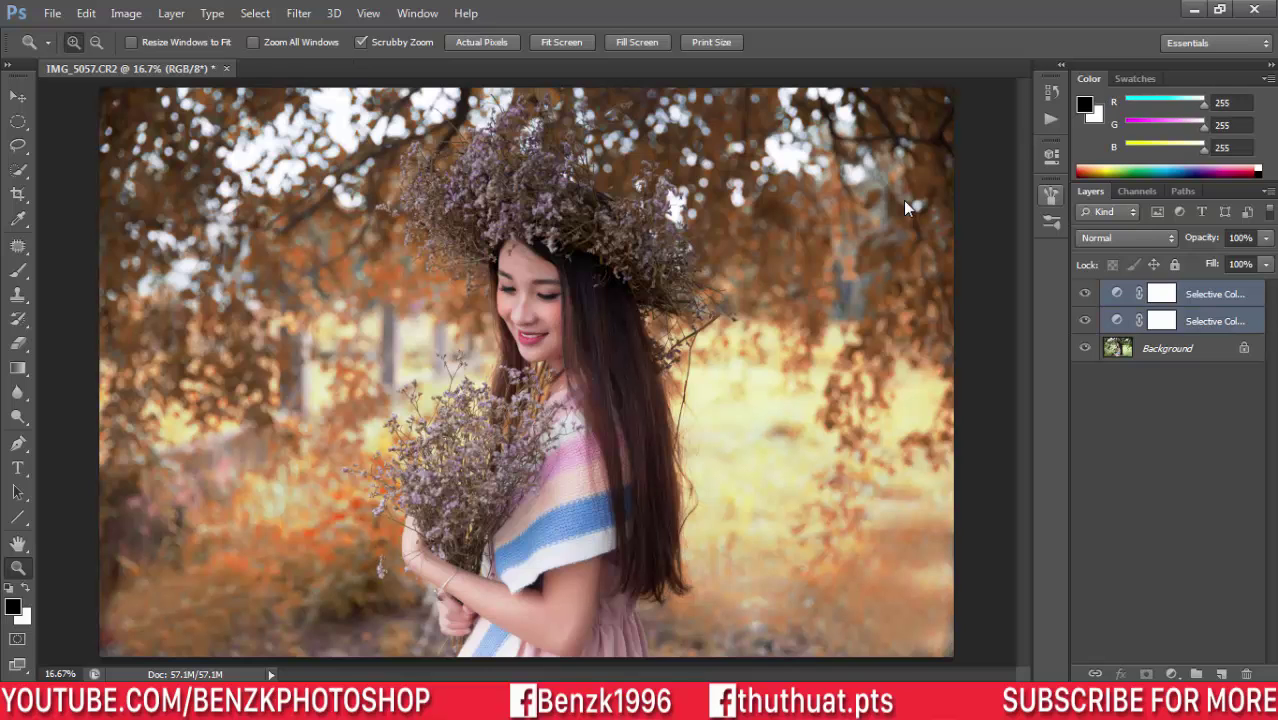
- Group both Selective Color layers into Group 1 and zoom in on the girl's face
right_click(905, 207)
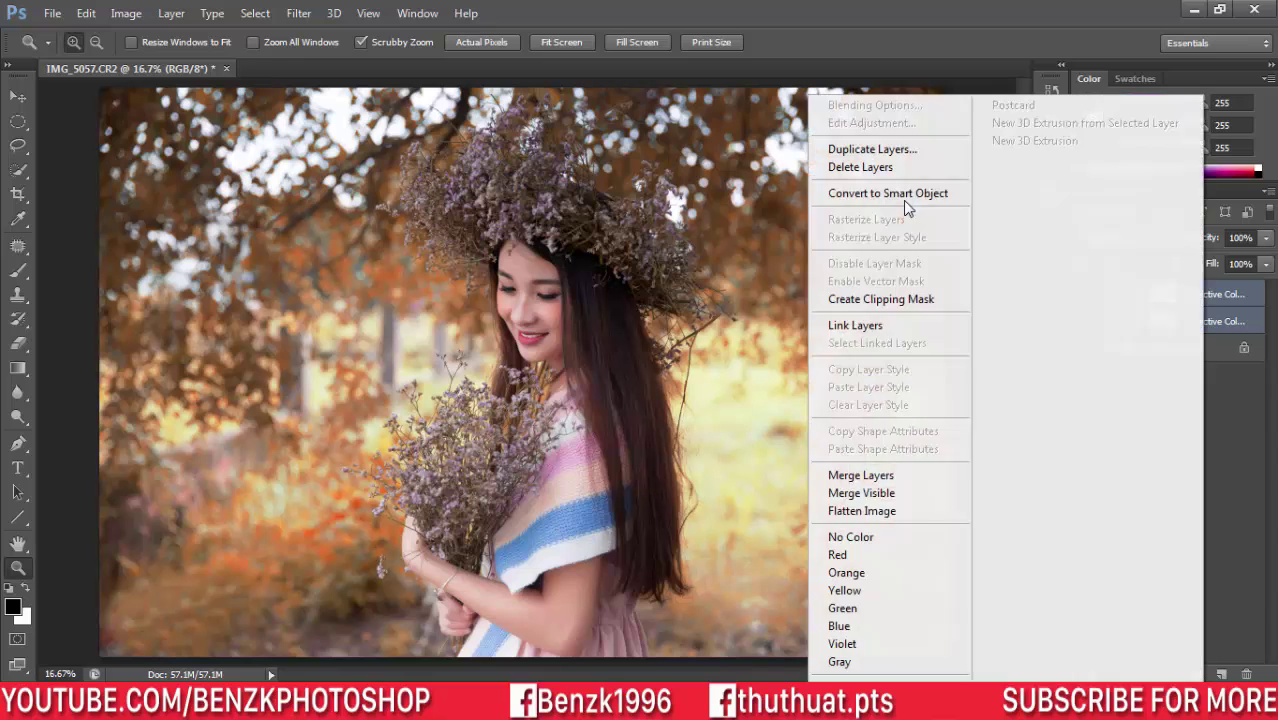
key("ctrl+g")
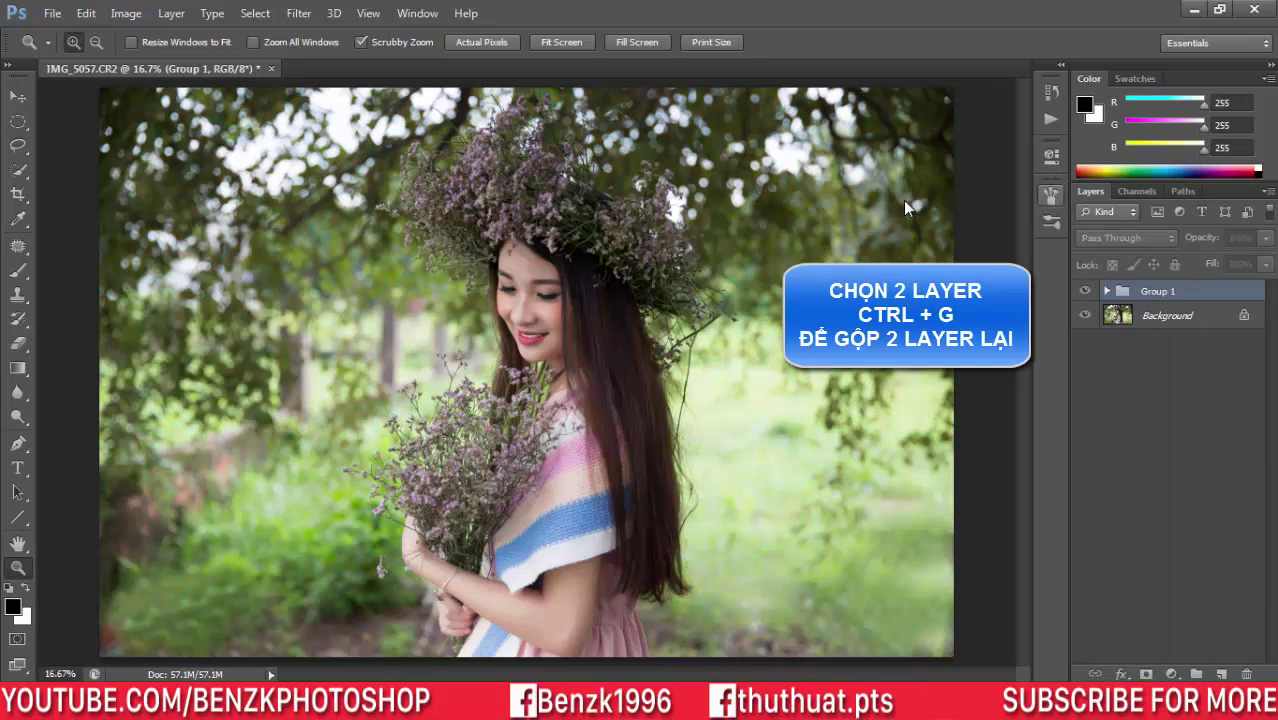
left_click_drag(905, 208, 905, 208)
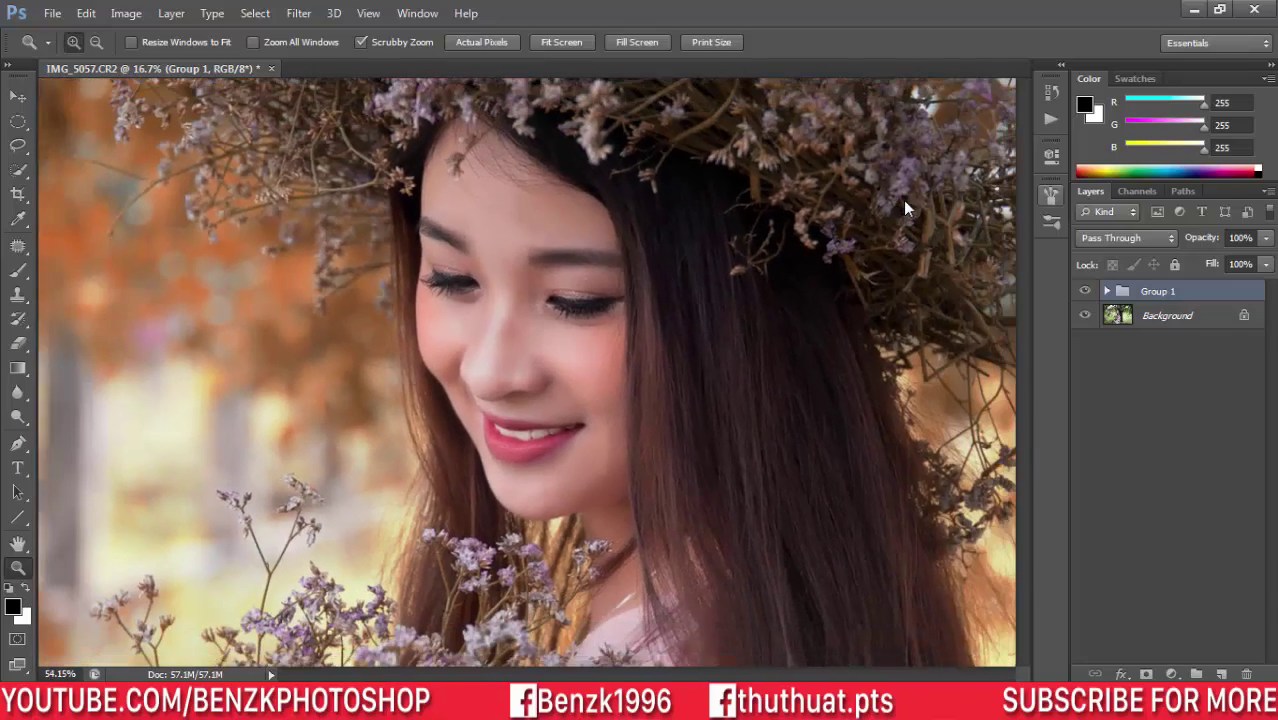
scroll(905, 208, "up", 3)
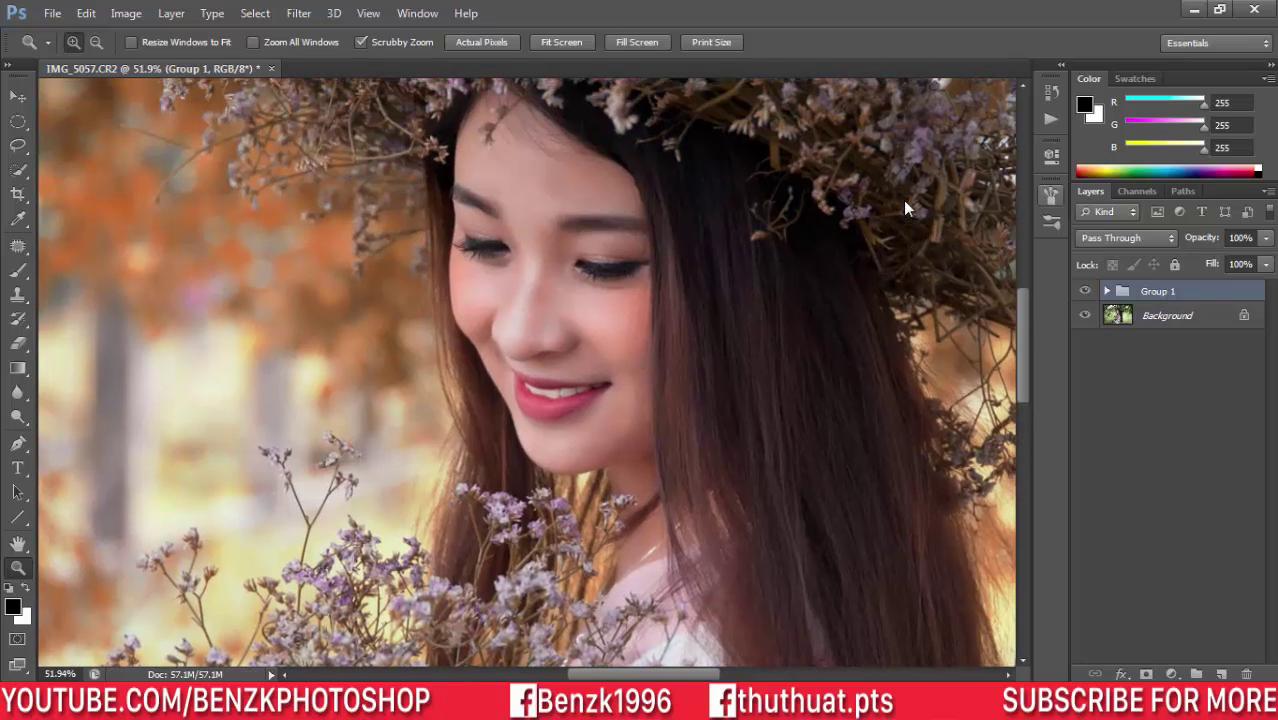
- Mask Group 1 and paint black over the girl's skin with a 98 px soft brush
key("ctrl+m")
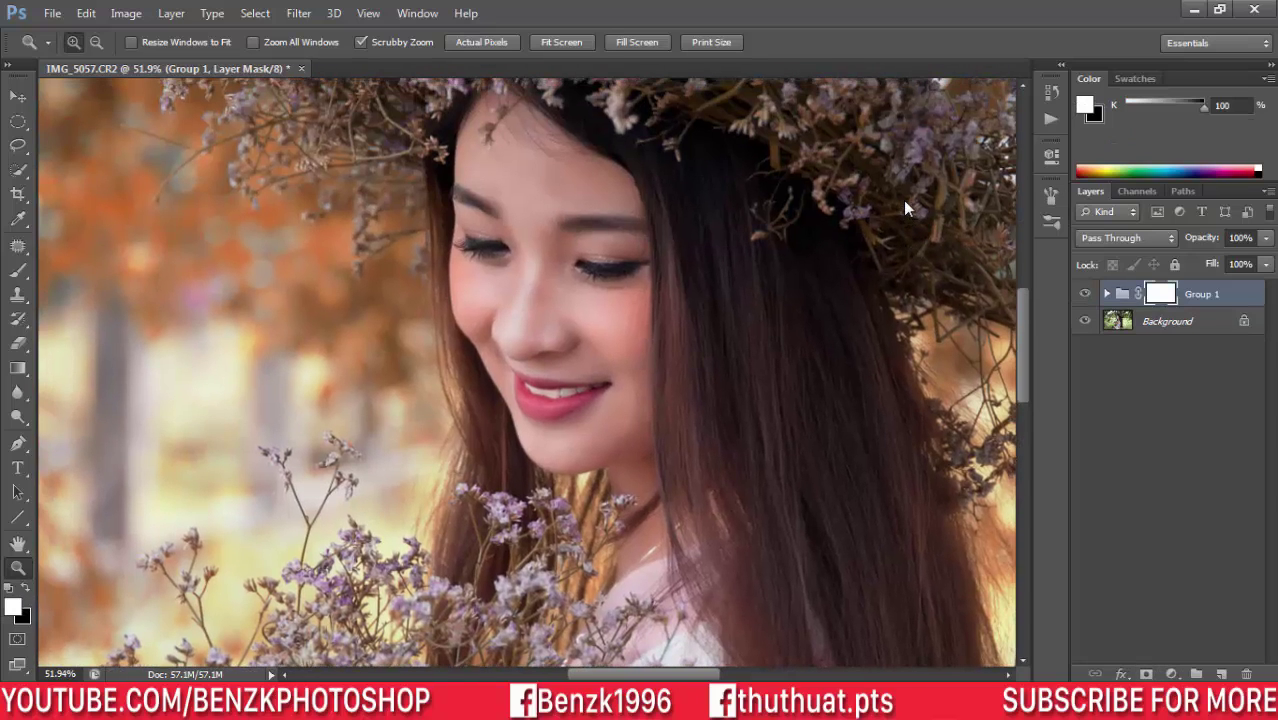
key("b")
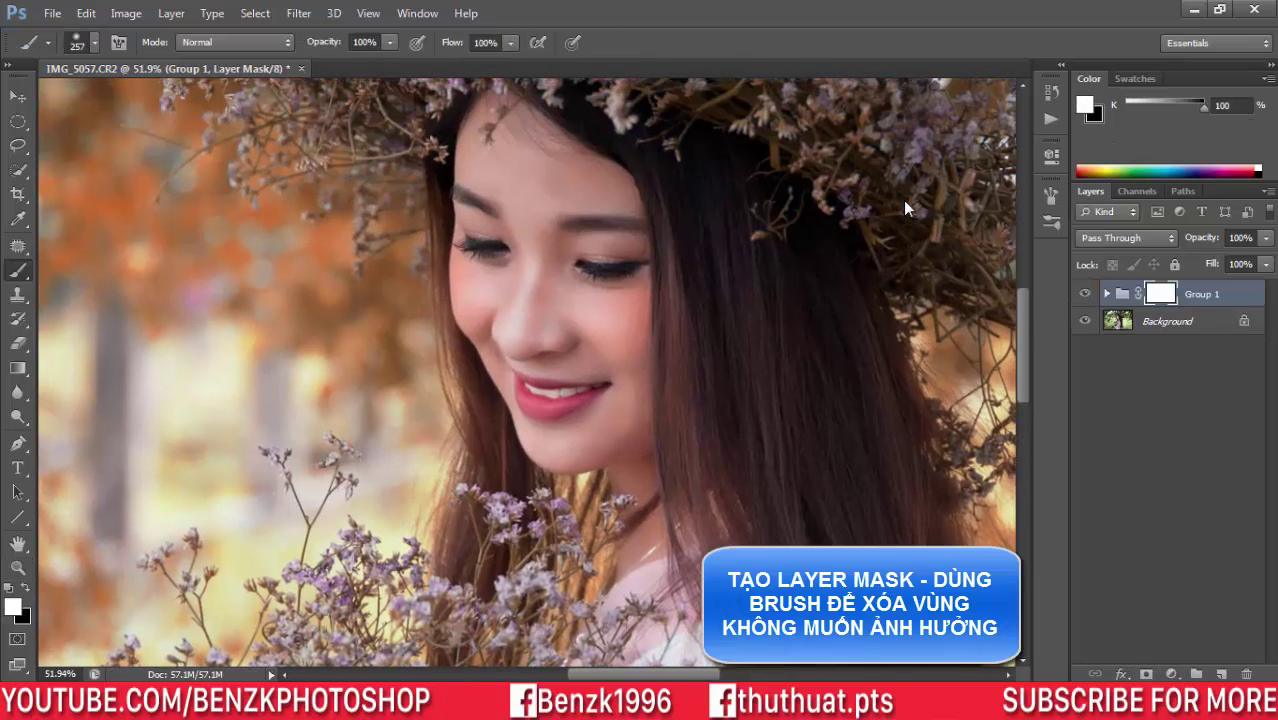
key("Return")
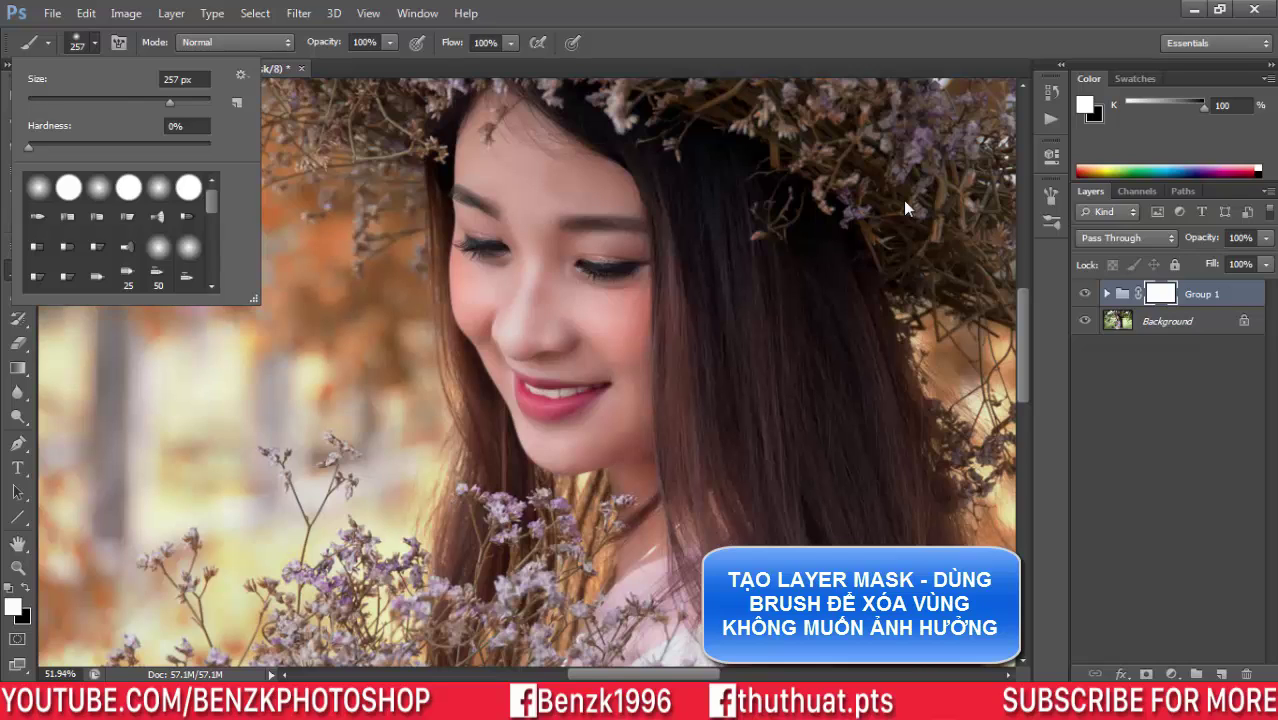
key("shift+Down")
key("shift+Down")
key("shift+Down")
type("98")
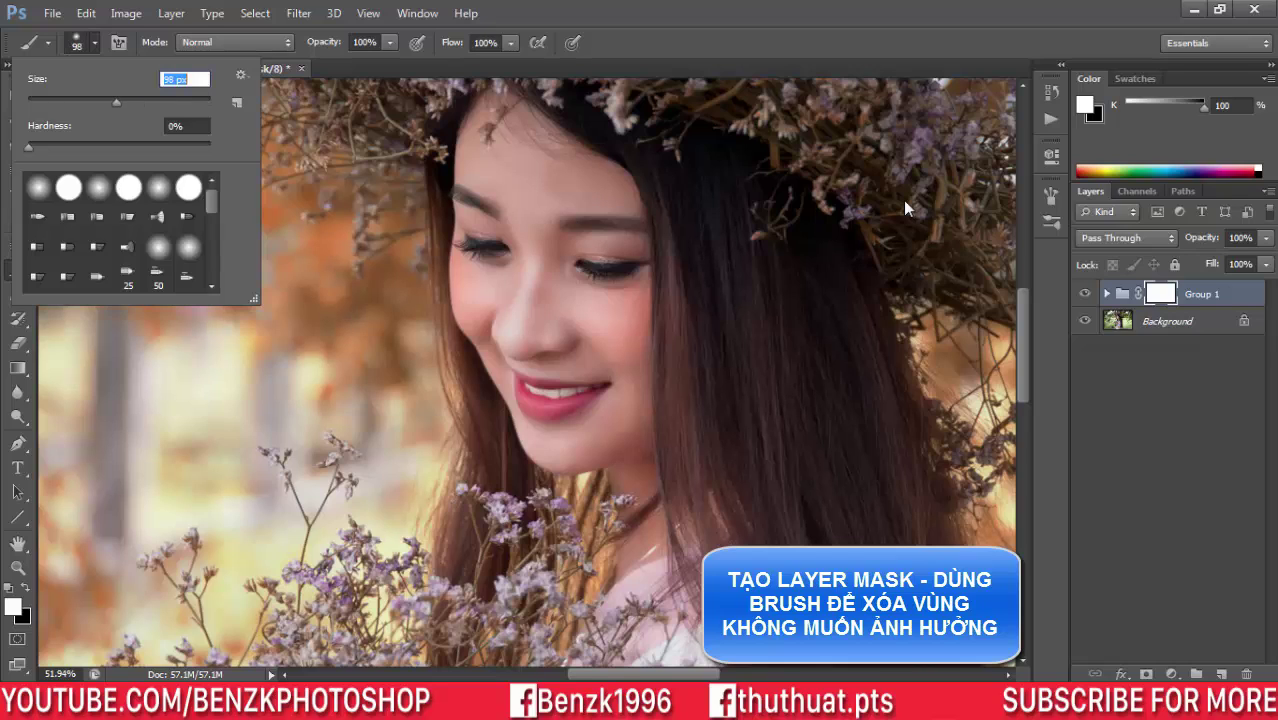
key("Return")
key("x")
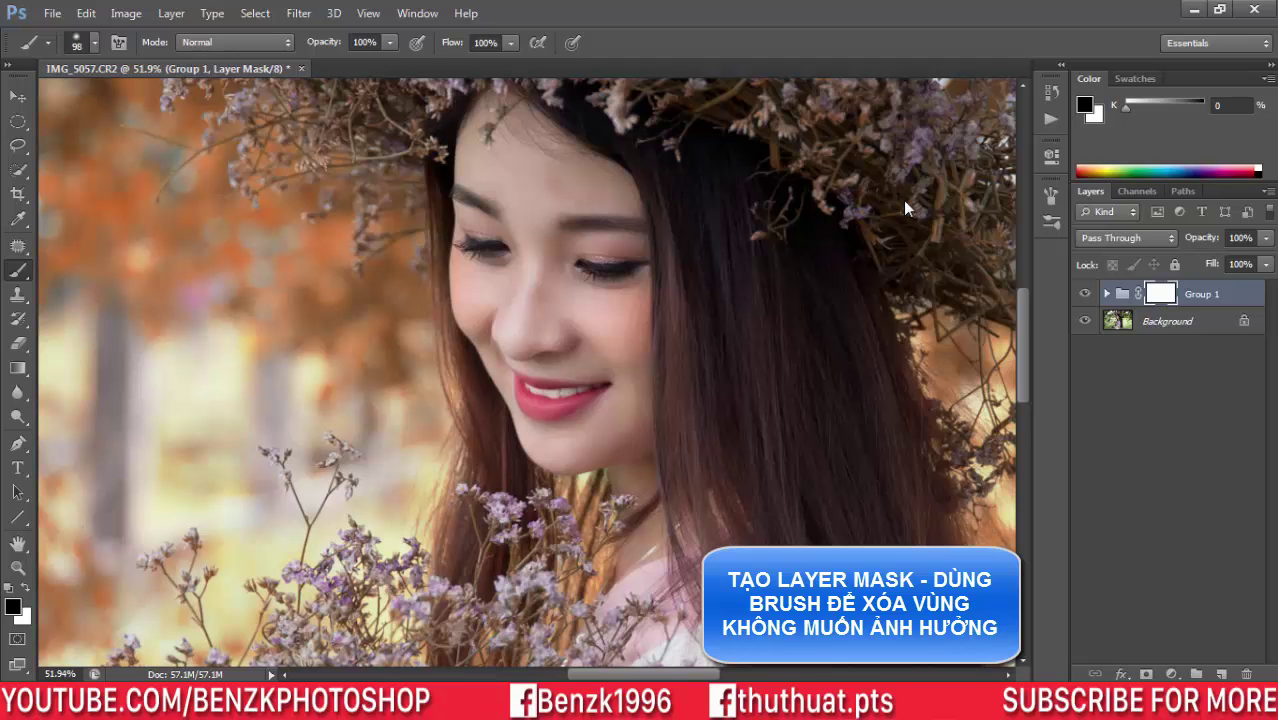
scroll(905, 202, "down", 5)
key("z")
key("ctrl+0")
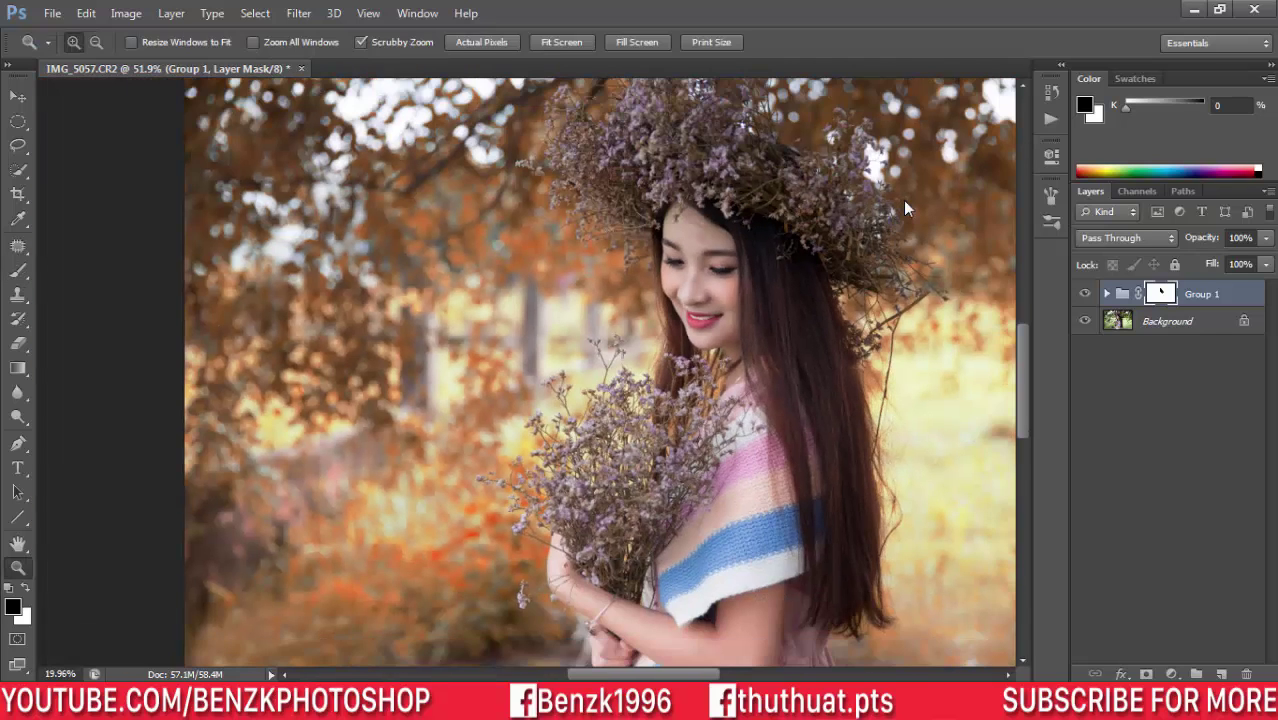
key("b")
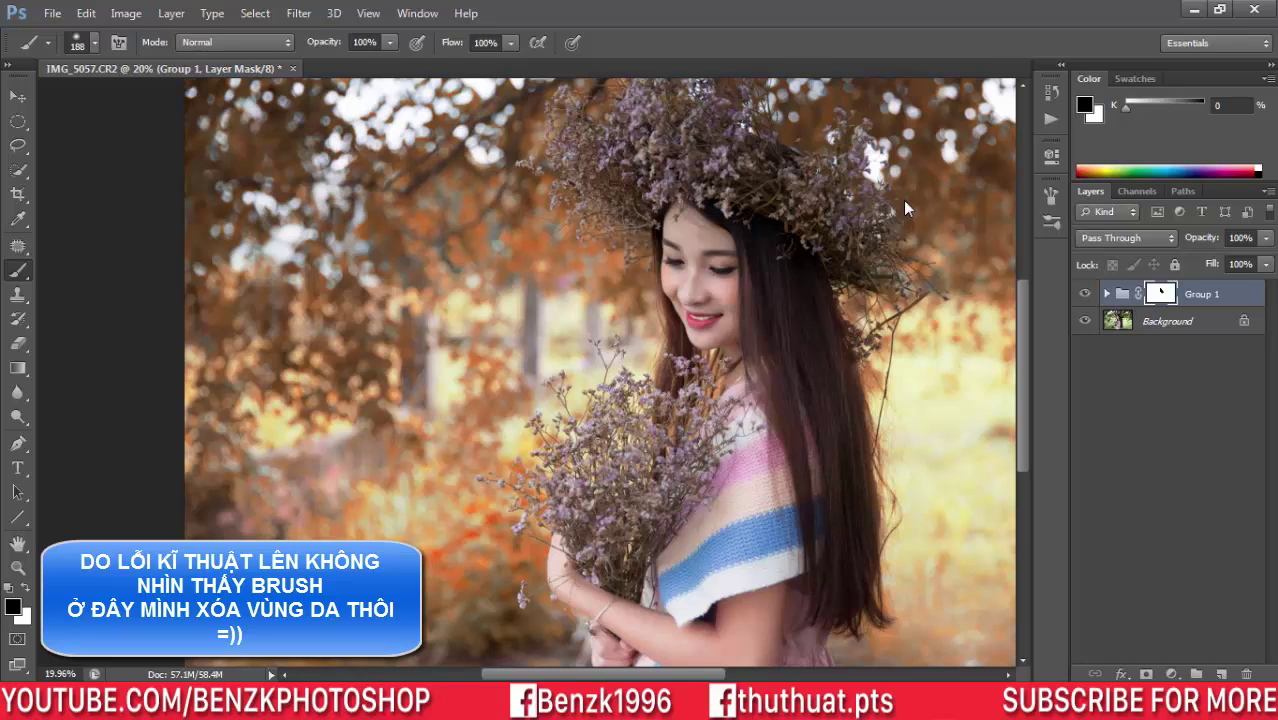
scroll(905, 207, "down", 3)
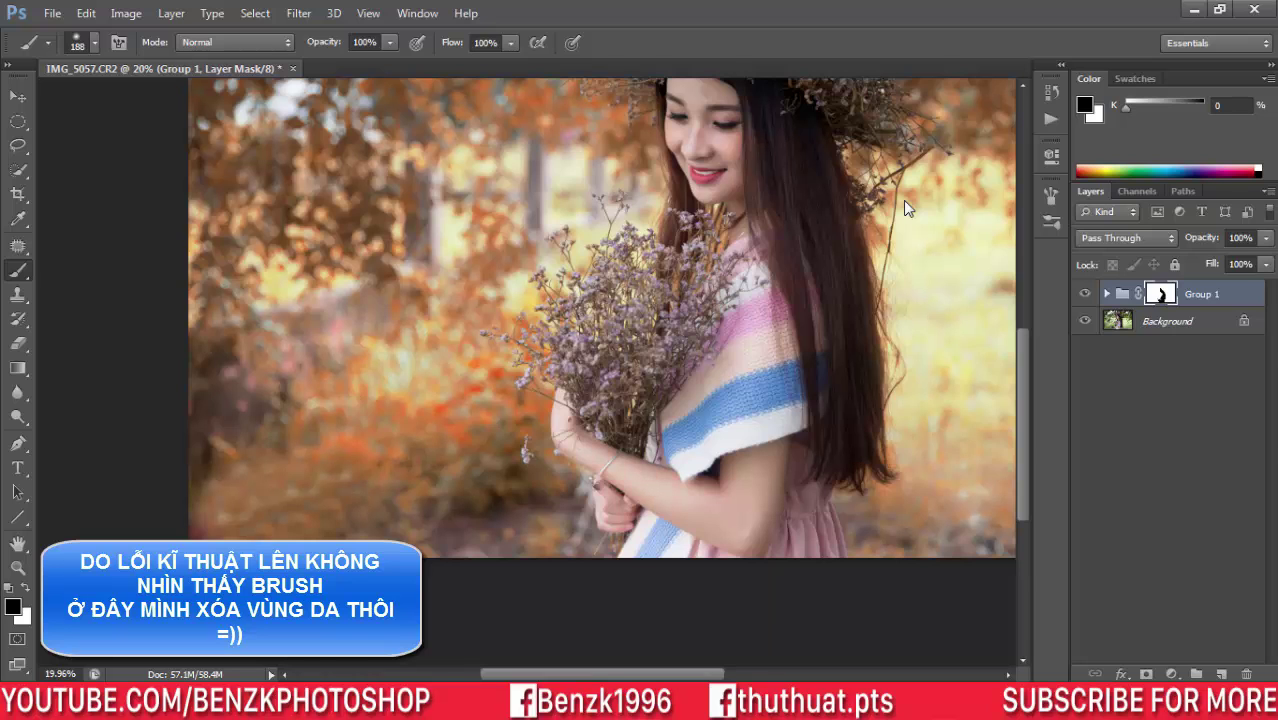
- Fit the photo on screen and add a Curves layer with a slightly raised midpoint
key("z")
right_click(742, 460)
left_click(790, 474)
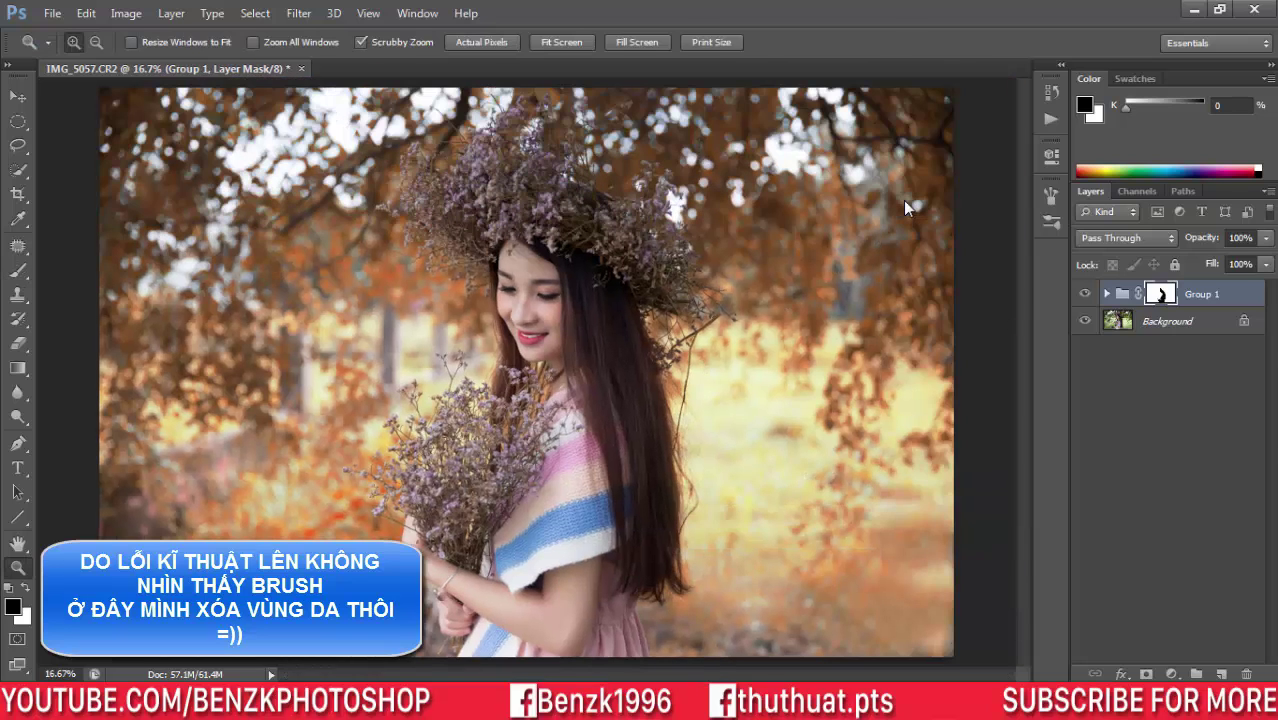
left_click(1171, 674)
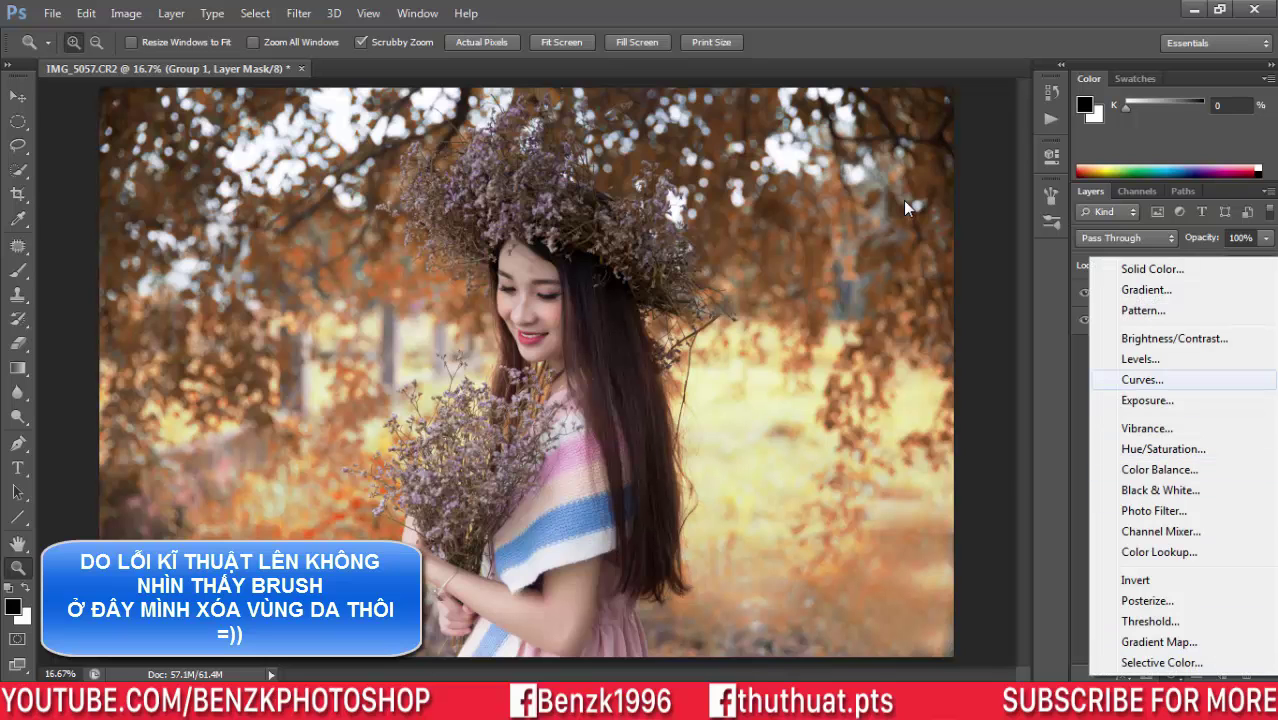
left_click(1140, 379)
left_click_drag(918, 329, 913, 328)
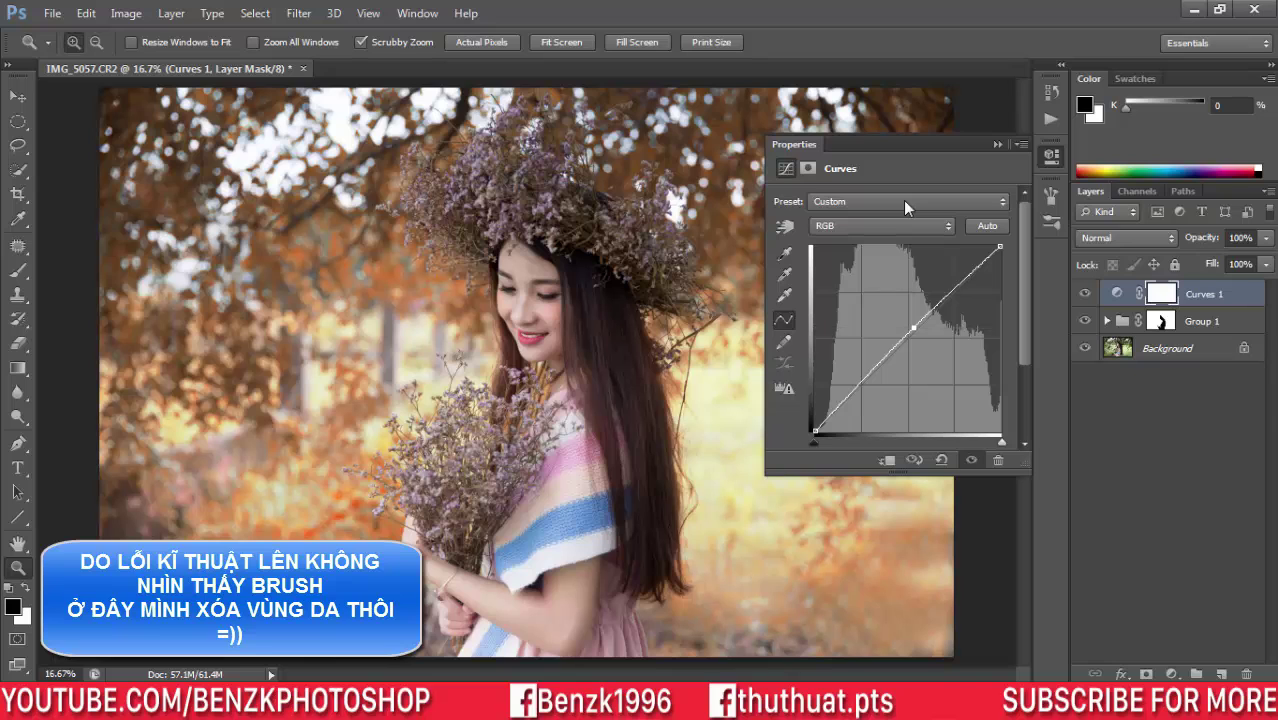
left_click(997, 144)
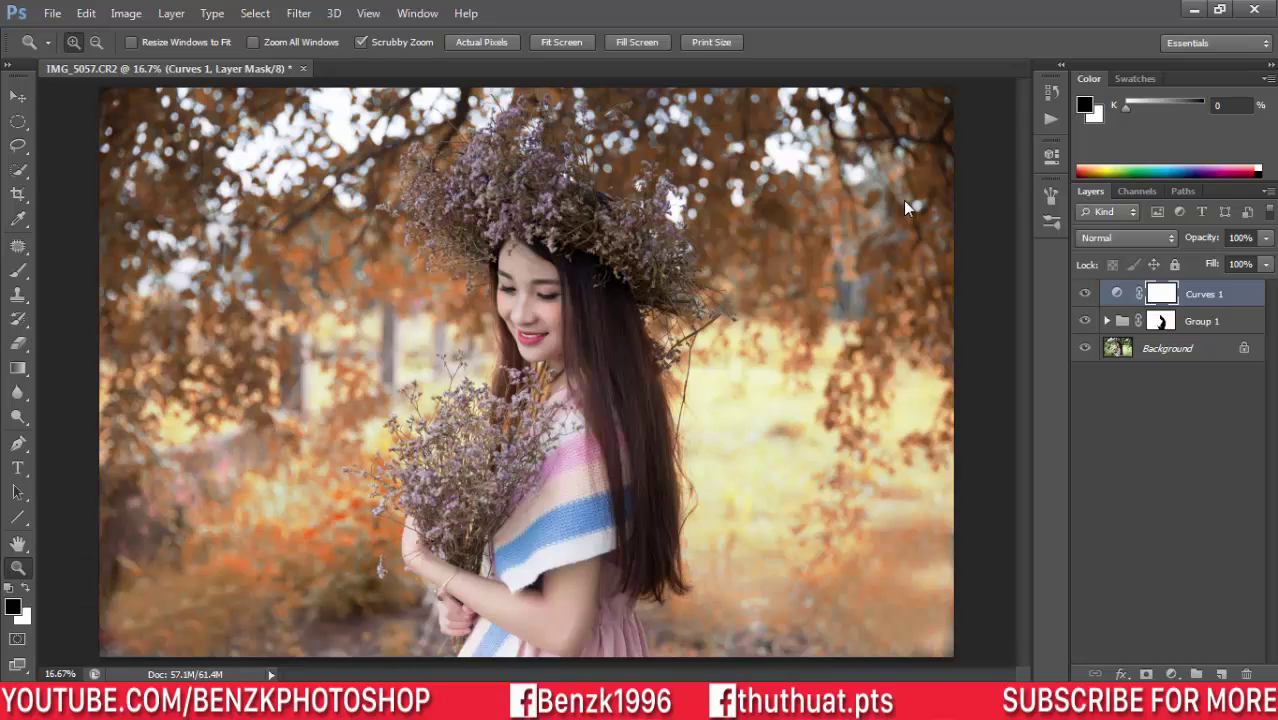
- Stop recording the 'mau la vang' action in the Actions panel
left_click(1050, 118)
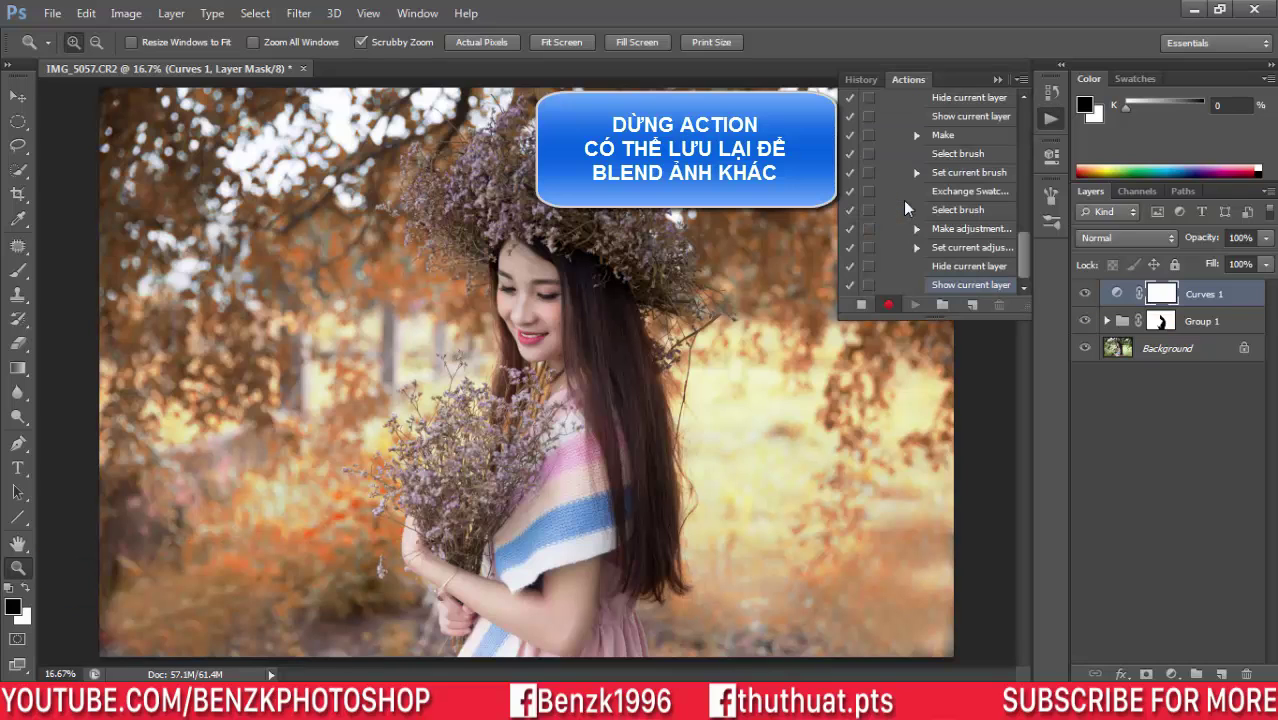
scroll(903, 200, "up", 3)
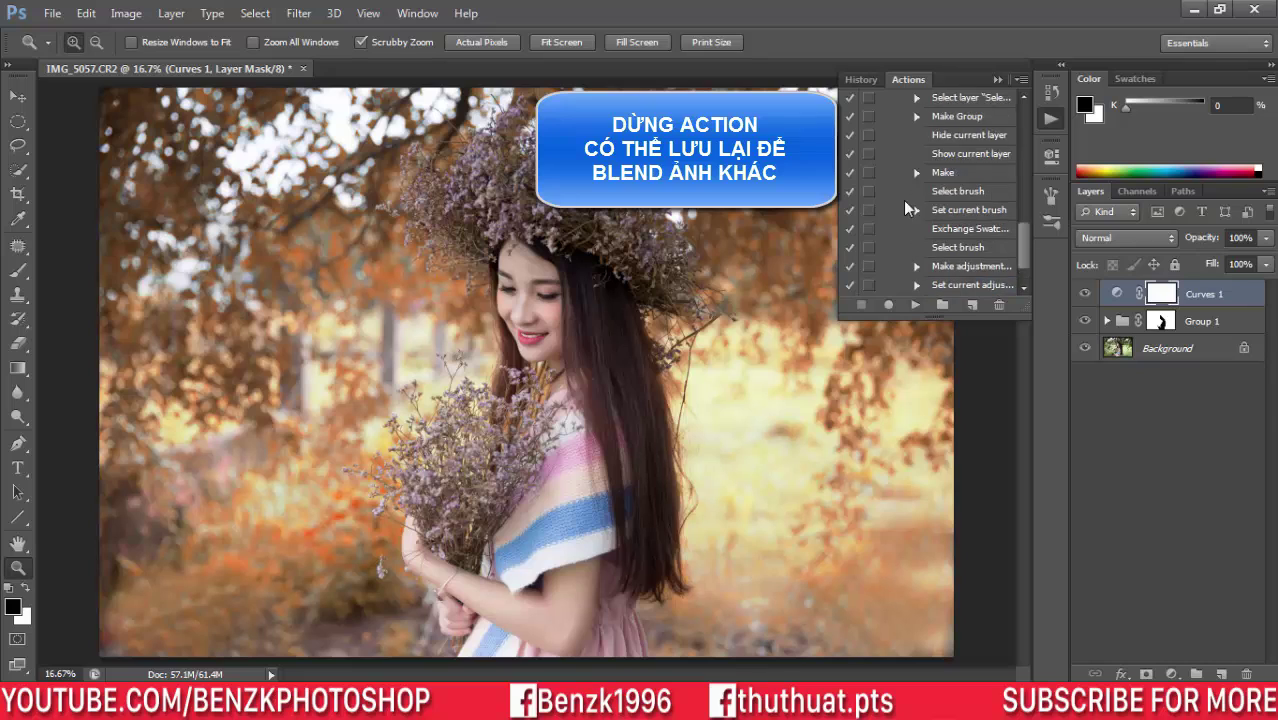
scroll(903, 200, "up", 3)
scroll(903, 200, "up", 3)
scroll(903, 200, "up", 3)
scroll(903, 200, "up", 3)
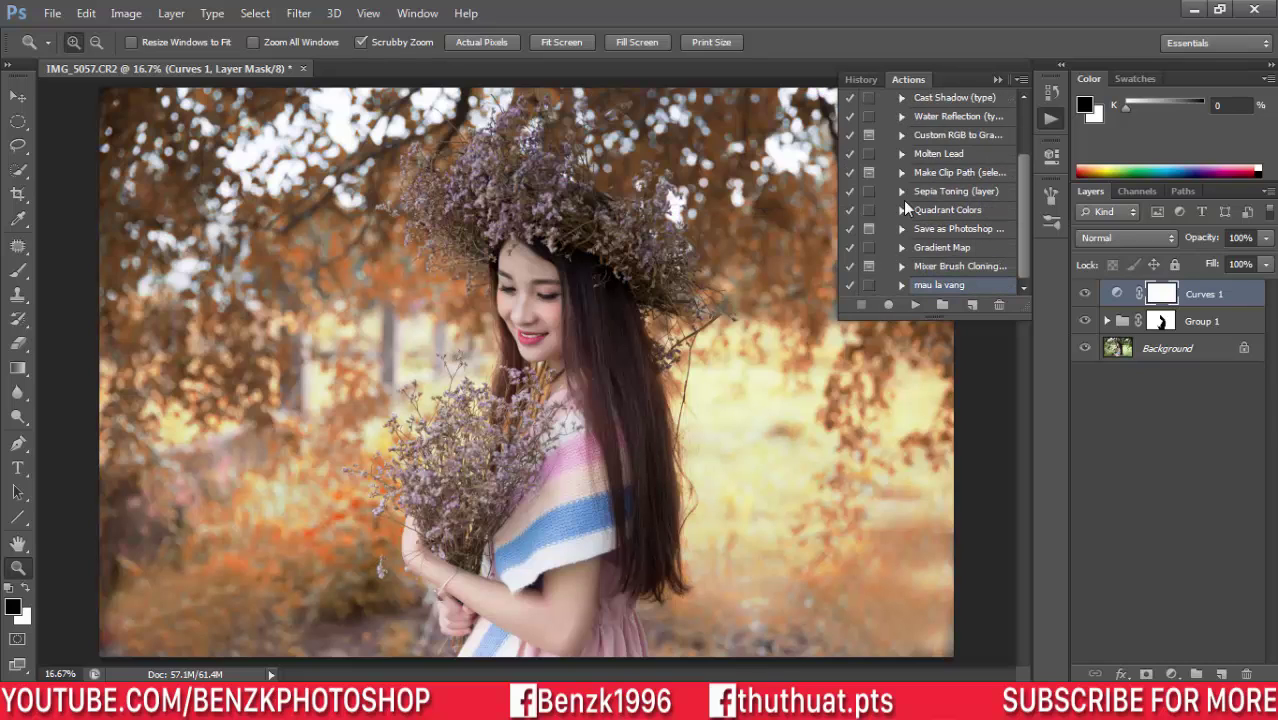
key("alt+F9")
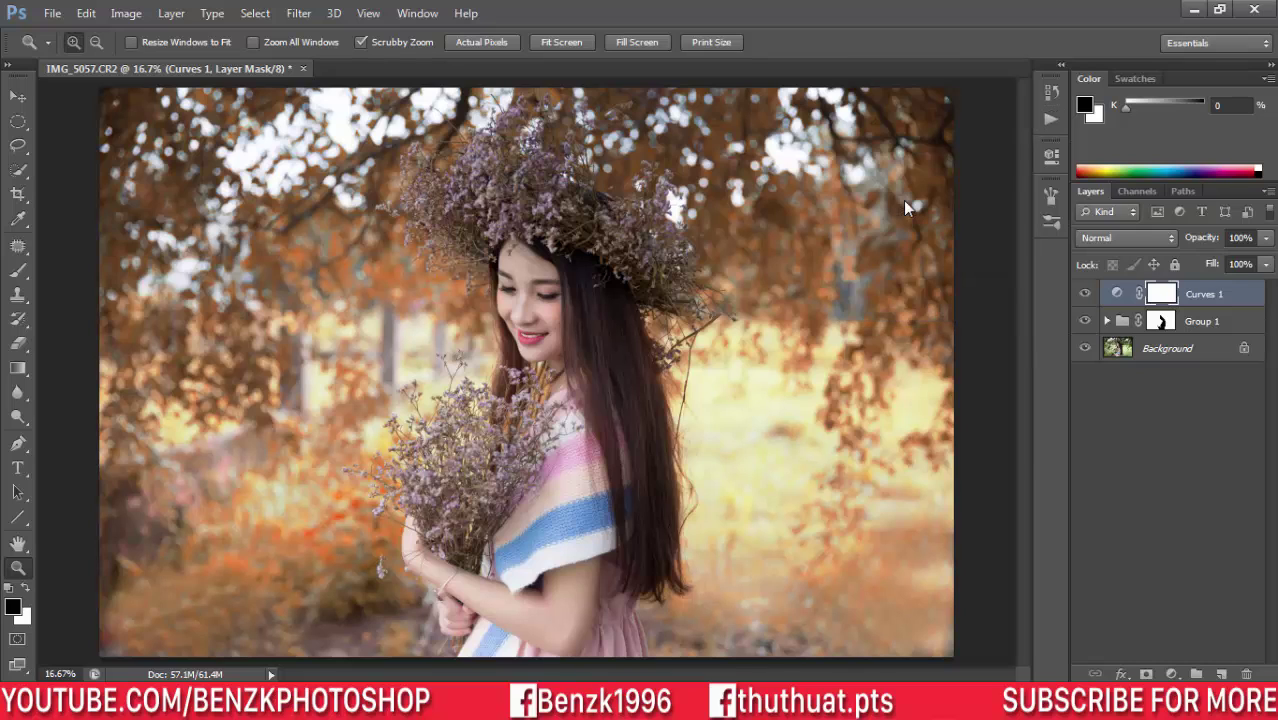
- Select Group 1 and lower its layer opacity to 85%
key("b")
key("alt+bracketleft")
key("x")
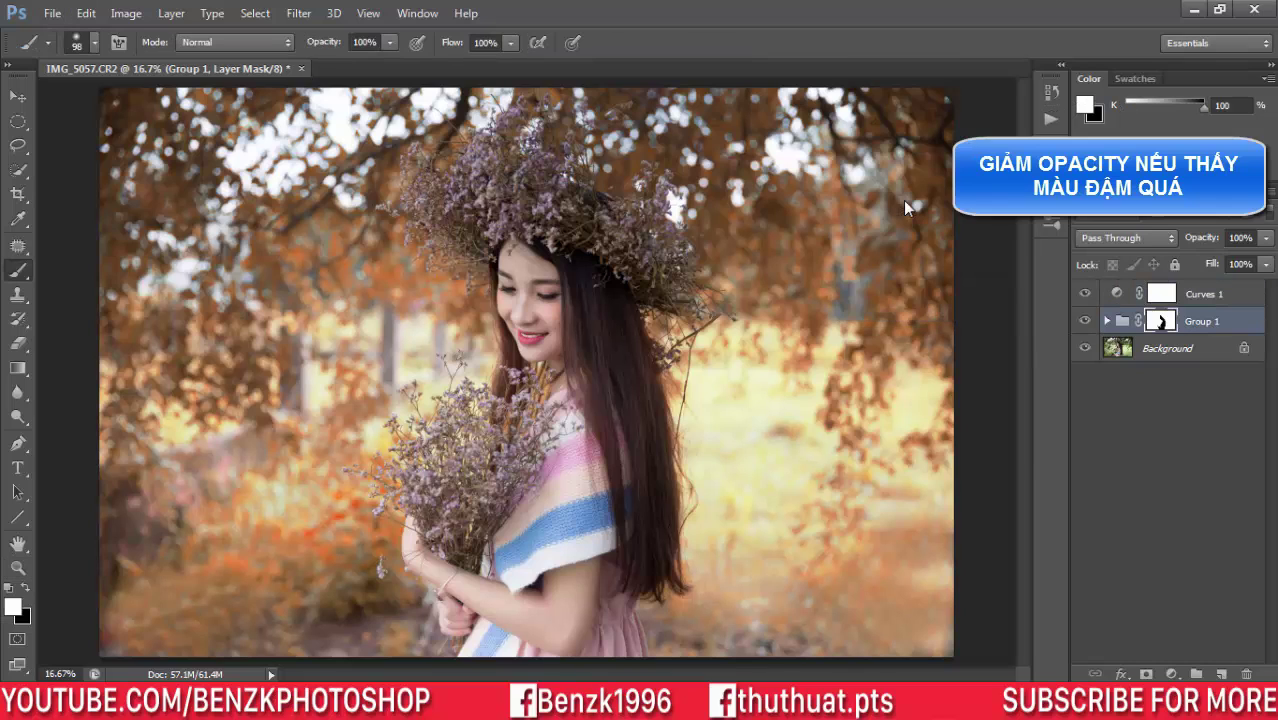
key("6")
key("7")
key("7")
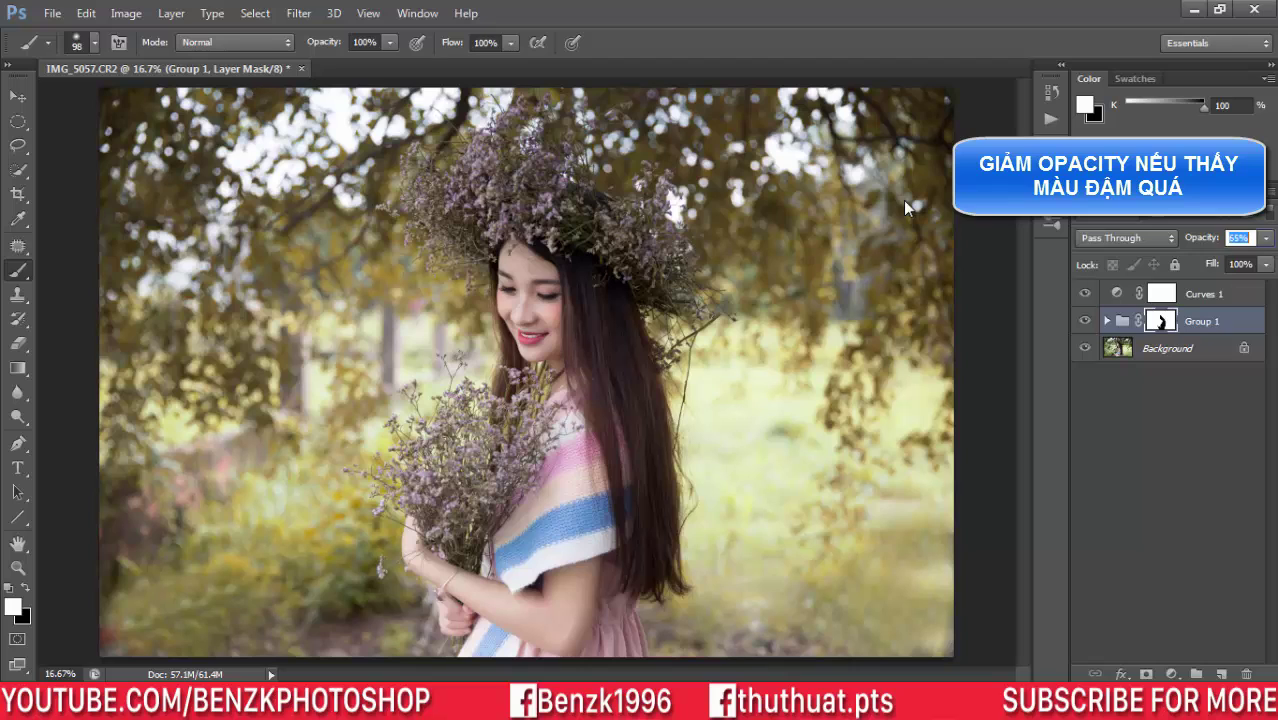
key("4")
key("8")
type("2")
type("81")
type("81")
type("8")
type("5")
key("Return")
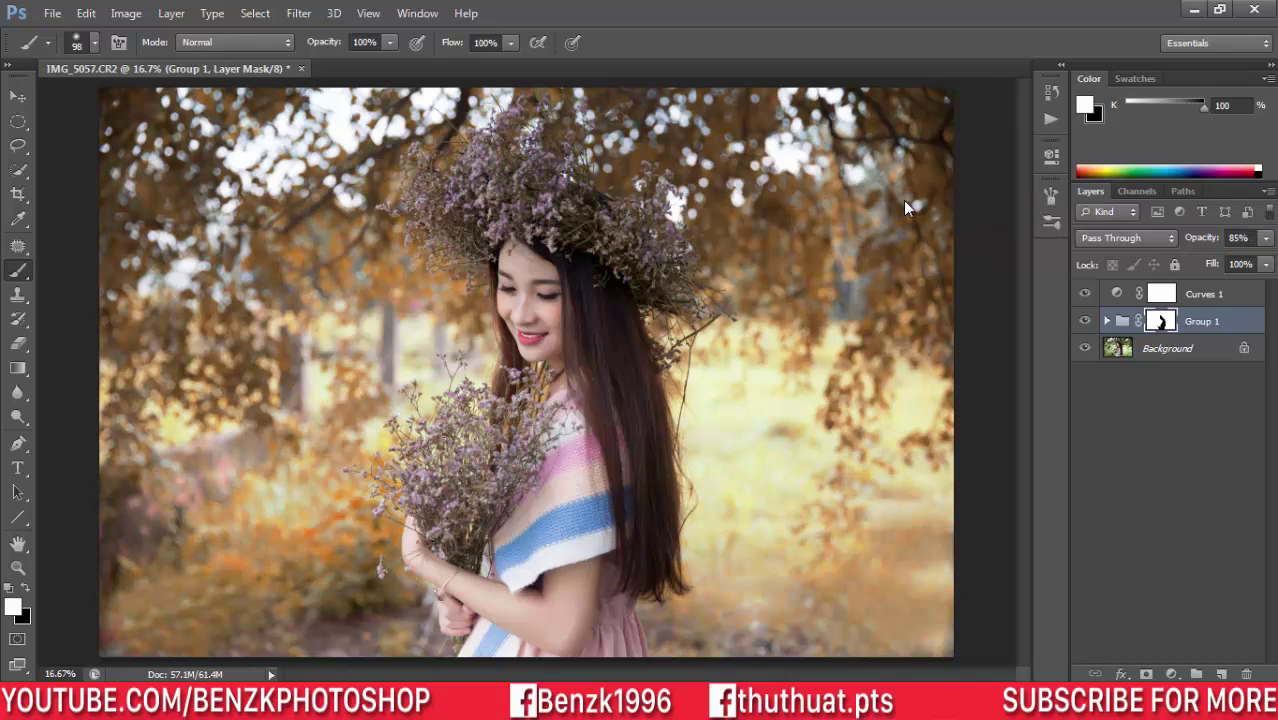
key("Escape")
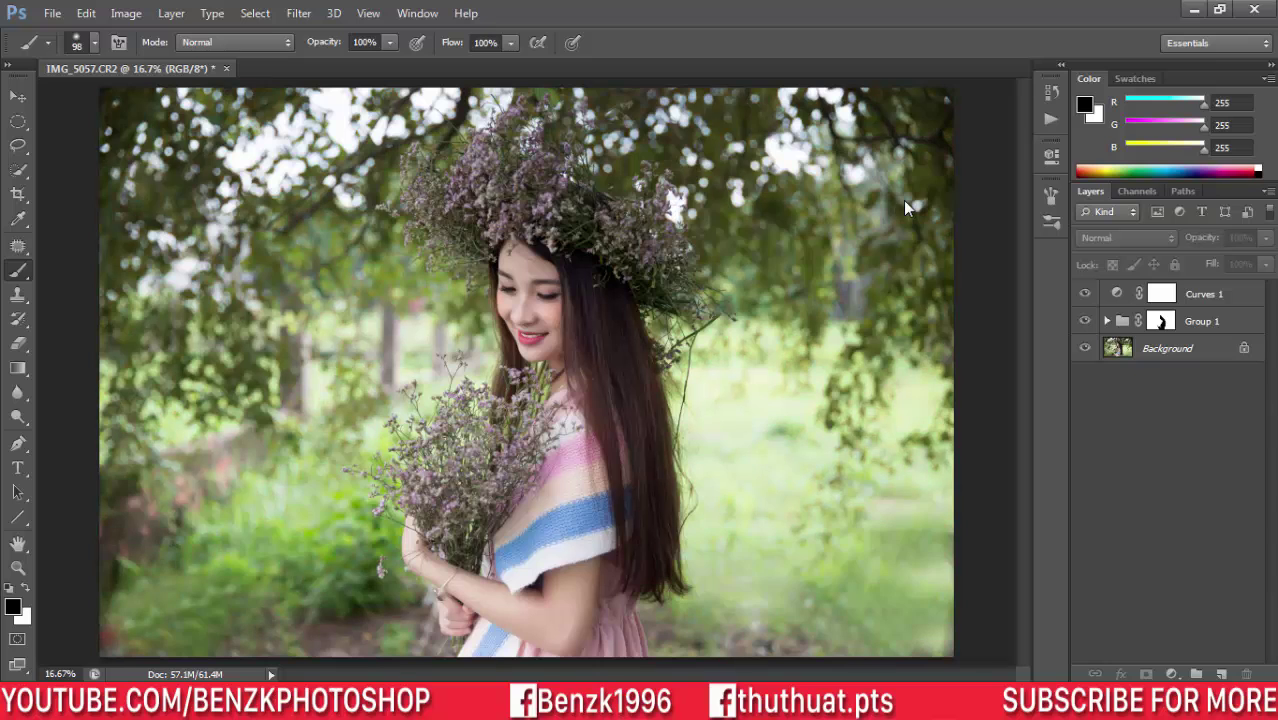